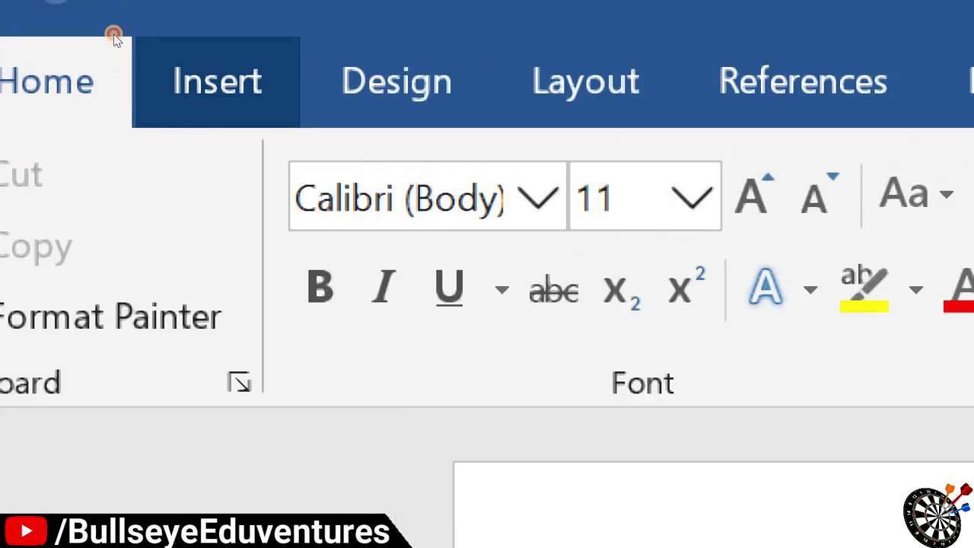
Open the Cover Page gallery from the Insert ribbon
{"action": "left_click", "coordinate": [114, 35]}
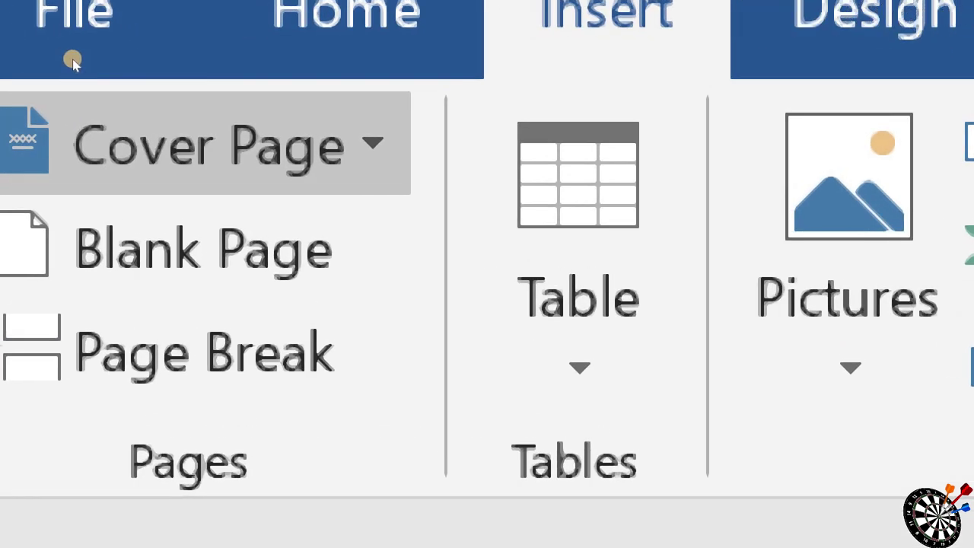
{"action": "left_click", "coordinate": [228, 144]}
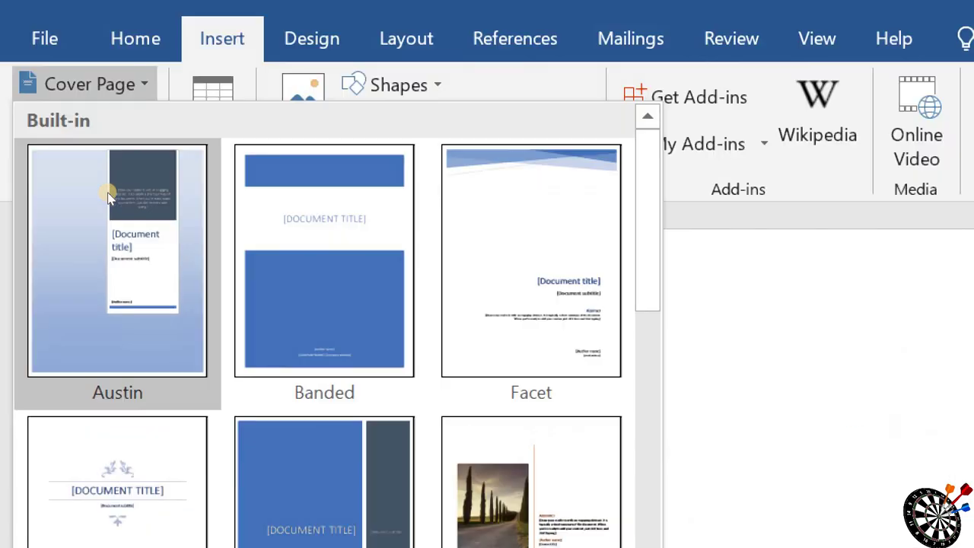
{"action": "scroll", "coordinate": [283, 223], "scroll_direction": "down", "scroll_amount": 3}
{"action": "scroll", "coordinate": [284, 222], "scroll_direction": "down", "scroll_amount": 1}
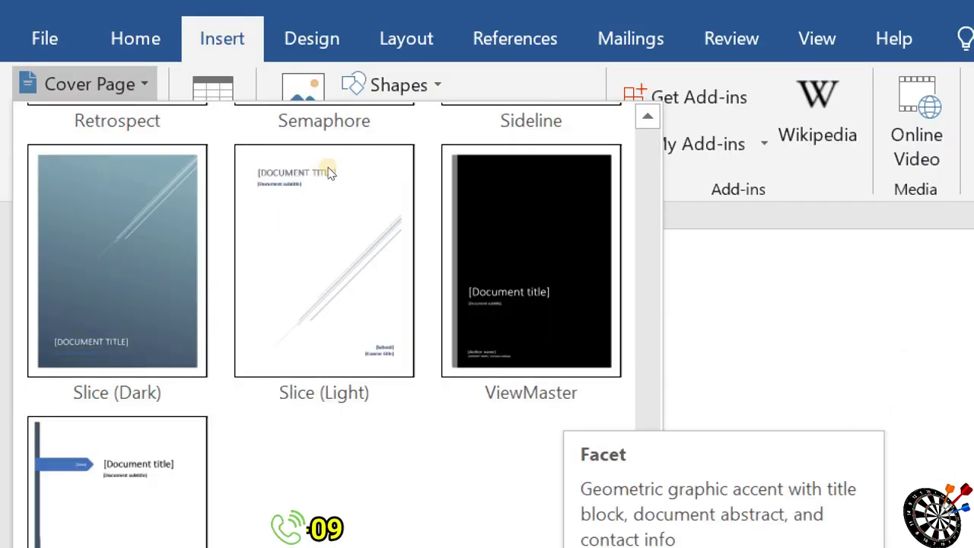
{"action": "left_click", "coordinate": [328, 288]}
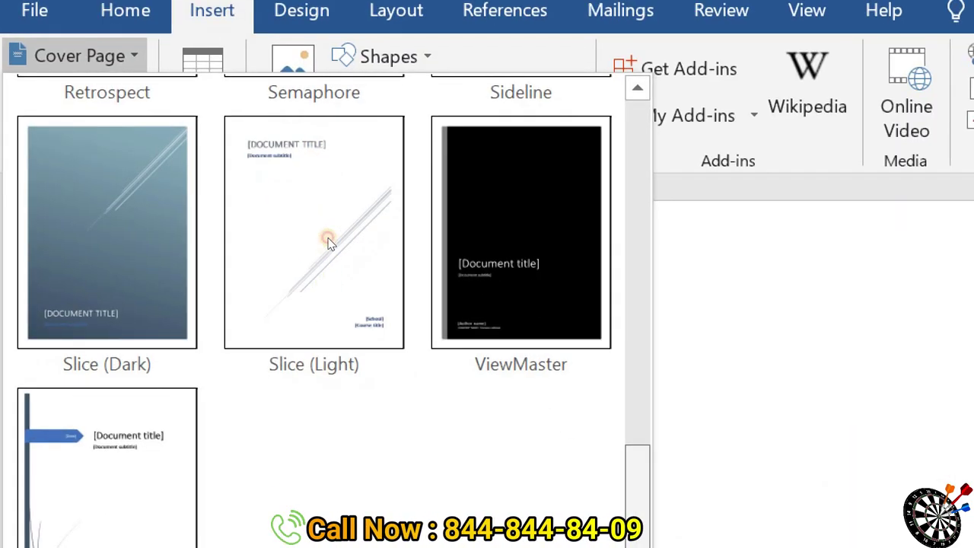
Browse the built-in designs such as Filigree, Grid, Integral, Ion (Light) and Motion
{"action": "scroll", "coordinate": [333, 213], "scroll_direction": "up", "scroll_amount": 1}
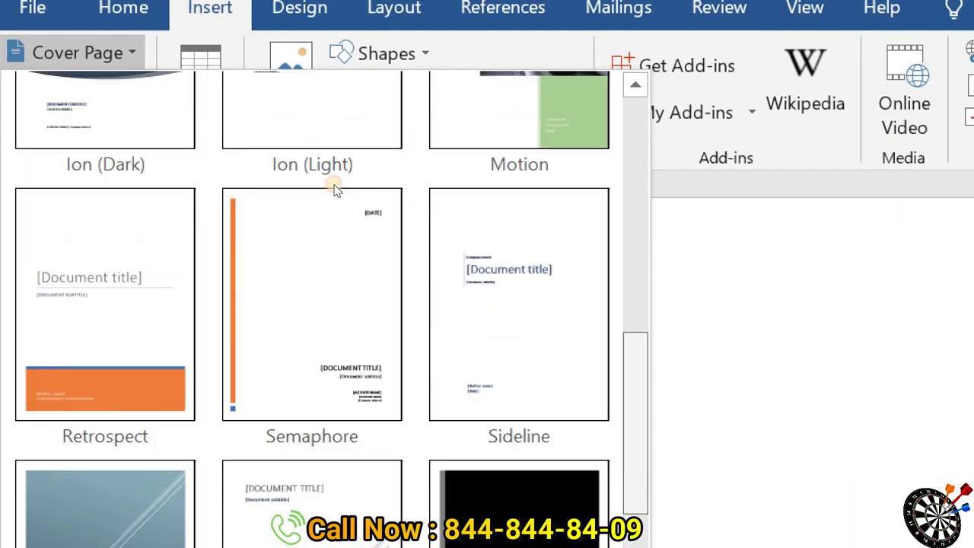
{"action": "scroll", "coordinate": [332, 167], "scroll_direction": "up", "scroll_amount": 1}
{"action": "scroll", "coordinate": [332, 122], "scroll_direction": "up", "scroll_amount": 2}
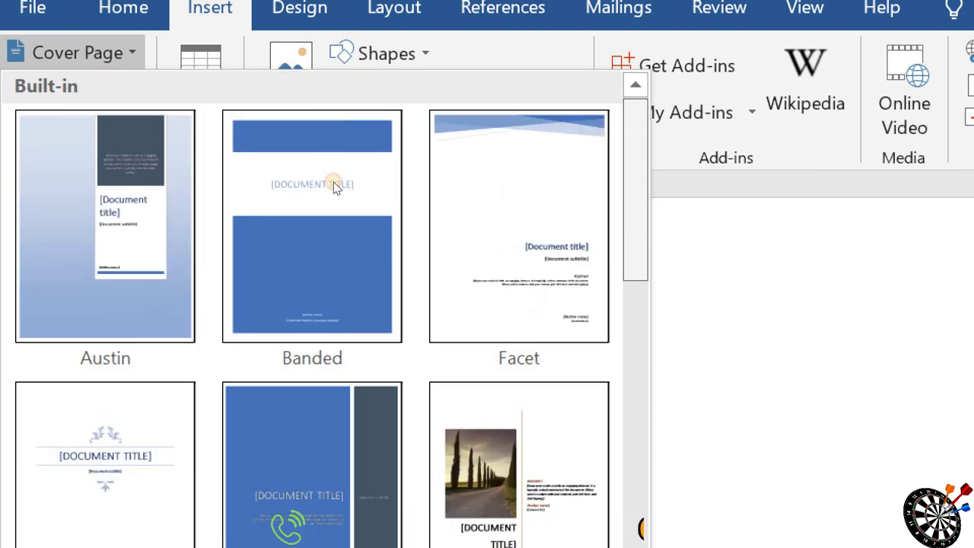
{"action": "scroll", "coordinate": [331, 183], "scroll_direction": "down", "scroll_amount": 3}
{"action": "scroll", "coordinate": [327, 221], "scroll_direction": "down", "scroll_amount": 1}
{"action": "scroll", "coordinate": [267, 221], "scroll_direction": "up", "scroll_amount": 2}
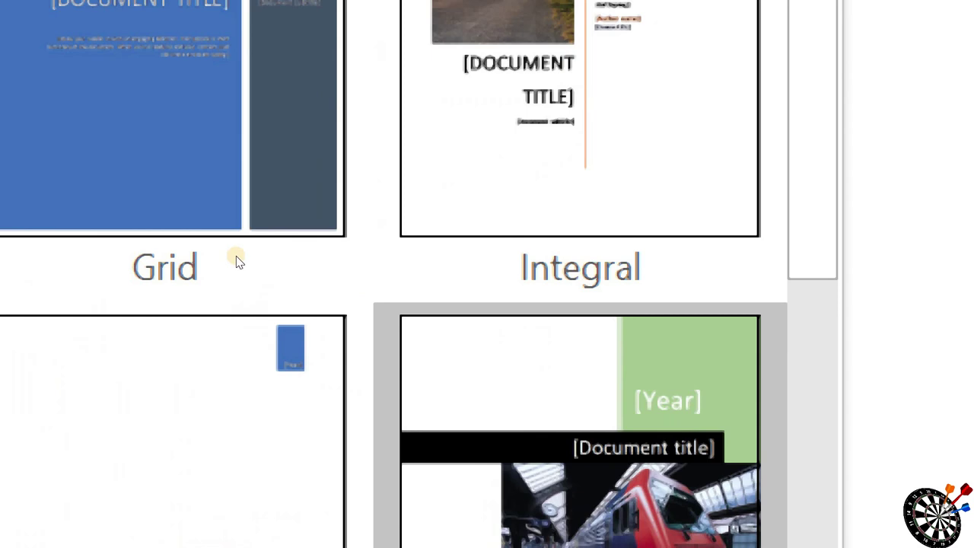
{"action": "scroll", "coordinate": [236, 256], "scroll_direction": "down", "scroll_amount": 3}
{"action": "scroll", "coordinate": [236, 256], "scroll_direction": "up", "scroll_amount": 4}
{"action": "scroll", "coordinate": [322, 323], "scroll_direction": "down", "scroll_amount": 2}
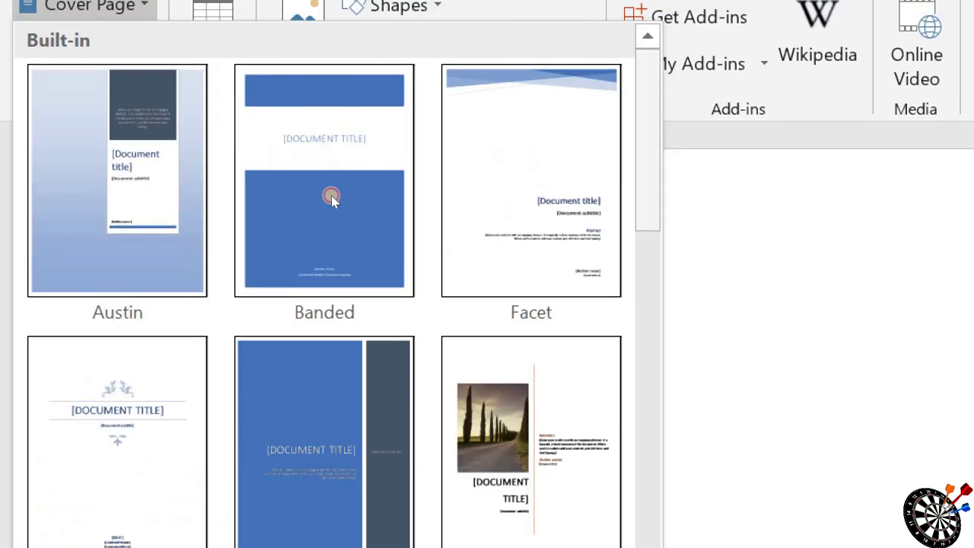
{"action": "scroll", "coordinate": [331, 198], "scroll_direction": "down", "scroll_amount": 4}
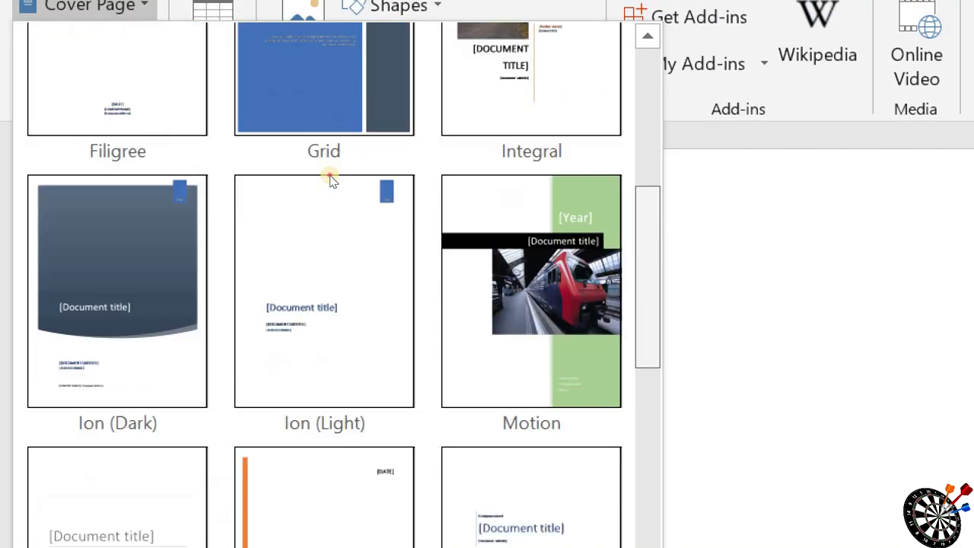
{"action": "scroll", "coordinate": [330, 140], "scroll_direction": "up", "scroll_amount": 2}
{"action": "scroll", "coordinate": [327, 196], "scroll_direction": "down", "scroll_amount": 2}
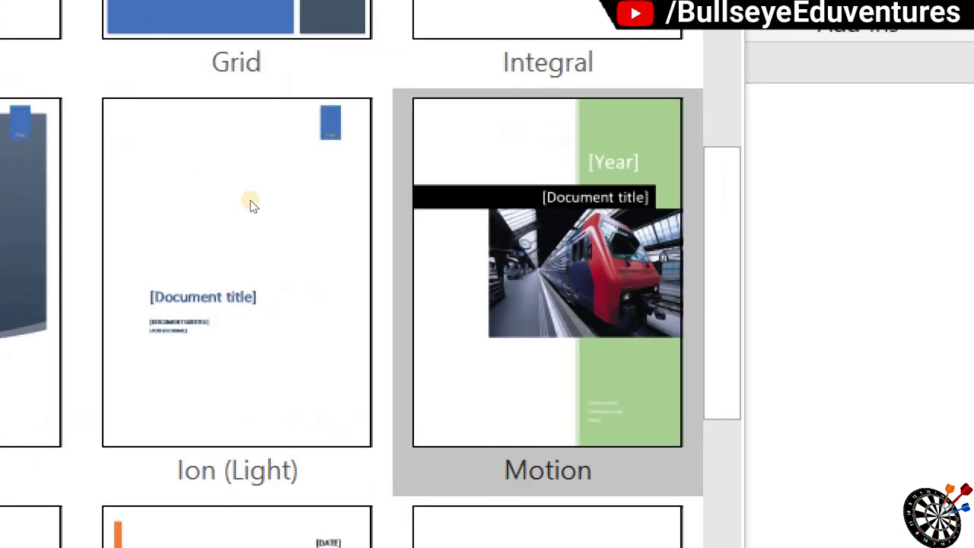
Insert the Motion cover page with year 2020 and title COMPUTER FUNDAMENTAL
{"action": "left_click", "coordinate": [251, 204]}
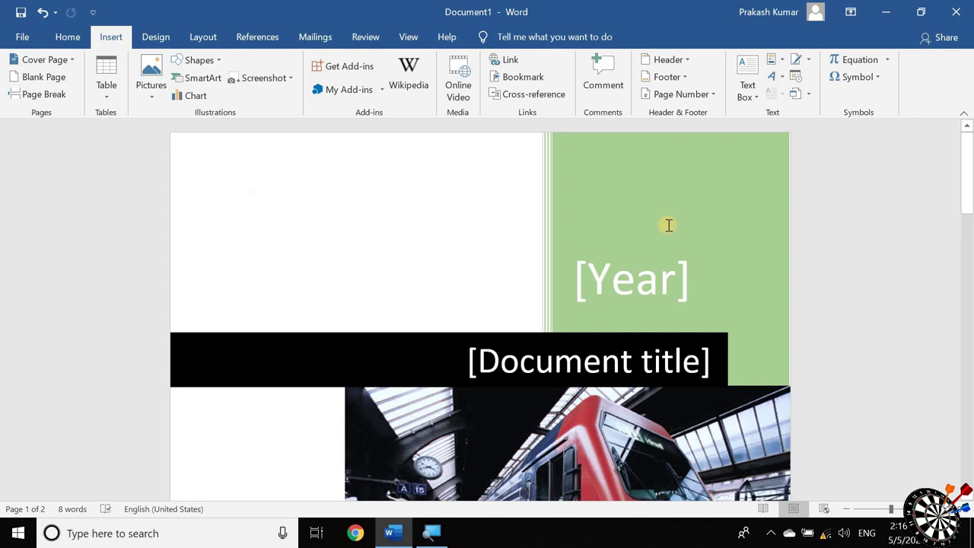
{"action": "left_click", "coordinate": [533, 255]}
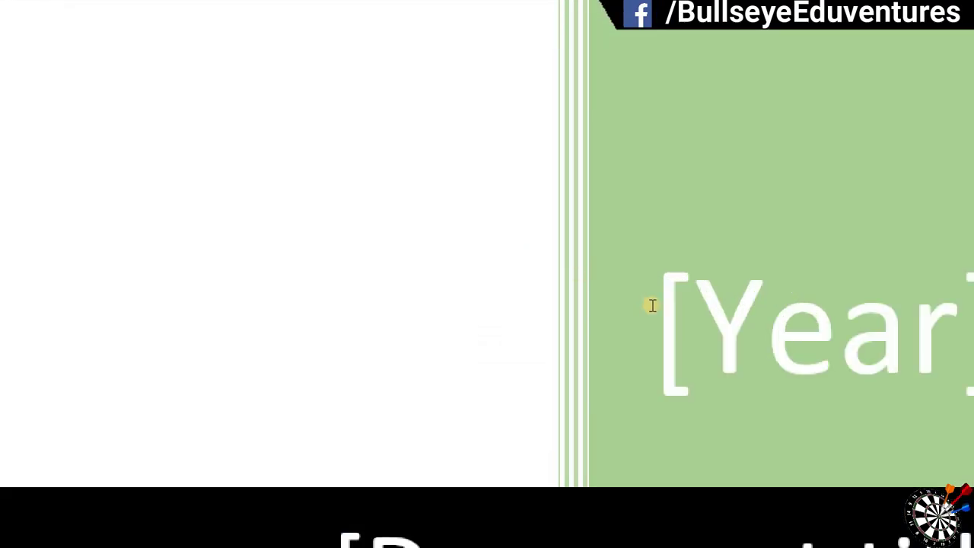
{"action": "left_click", "coordinate": [627, 283]}
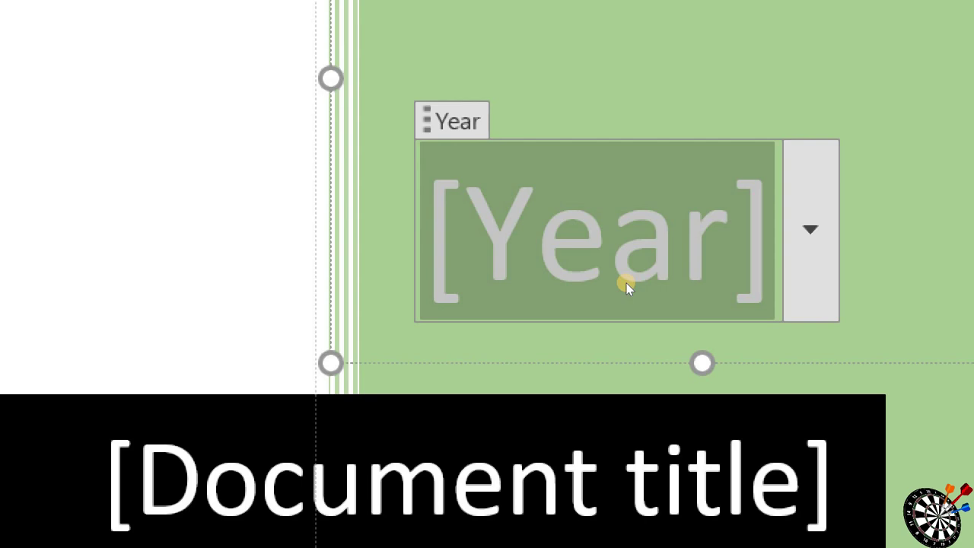
{"action": "type", "text": "2020"}
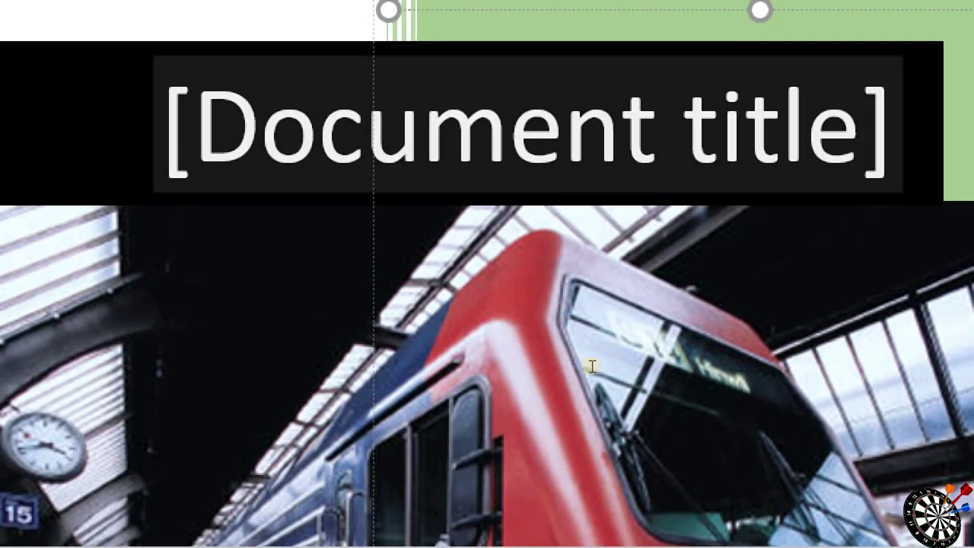
{"action": "left_click", "coordinate": [592, 369]}
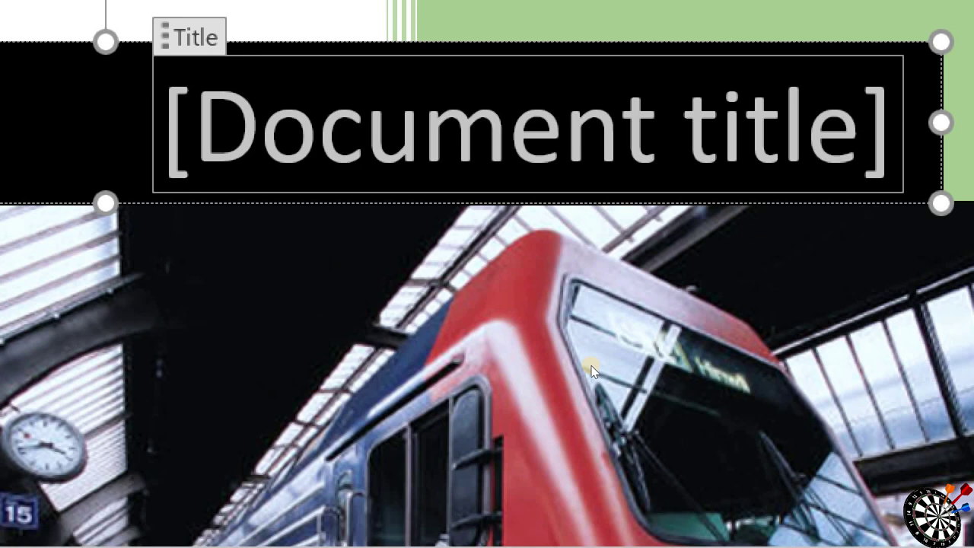
{"action": "type", "text": "CO"}
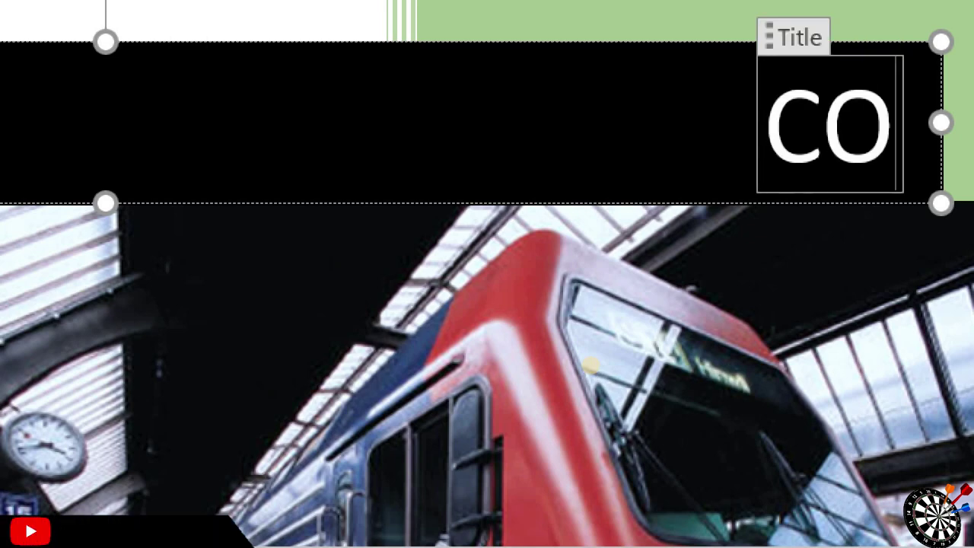
{"action": "type", "text": "MPUTER"}
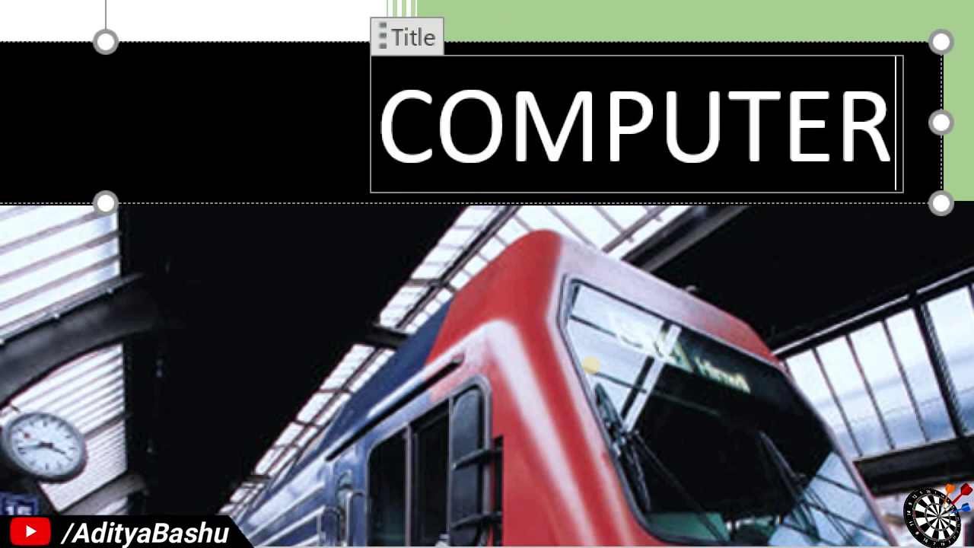
{"action": "type", "text": " FUNDAM"}
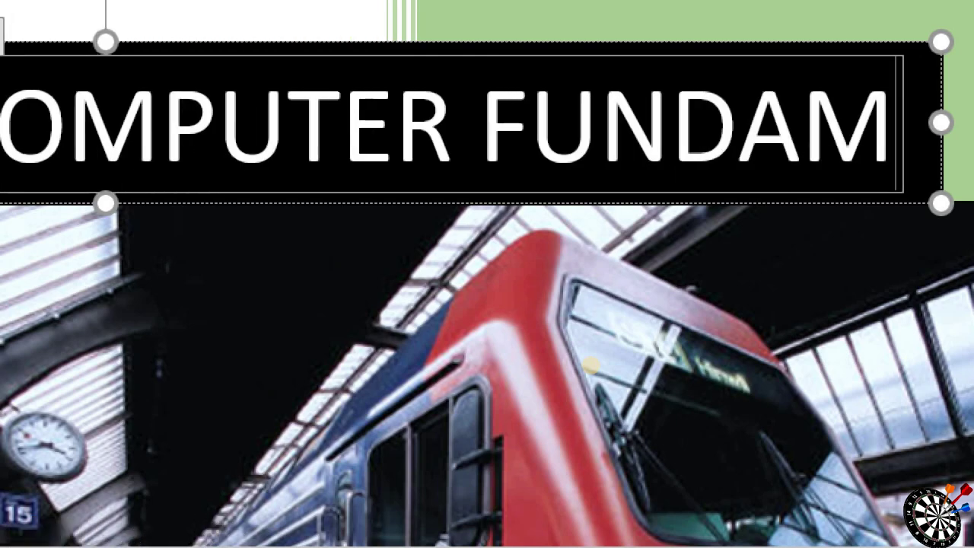
{"action": "type", "text": "ENTAL"}
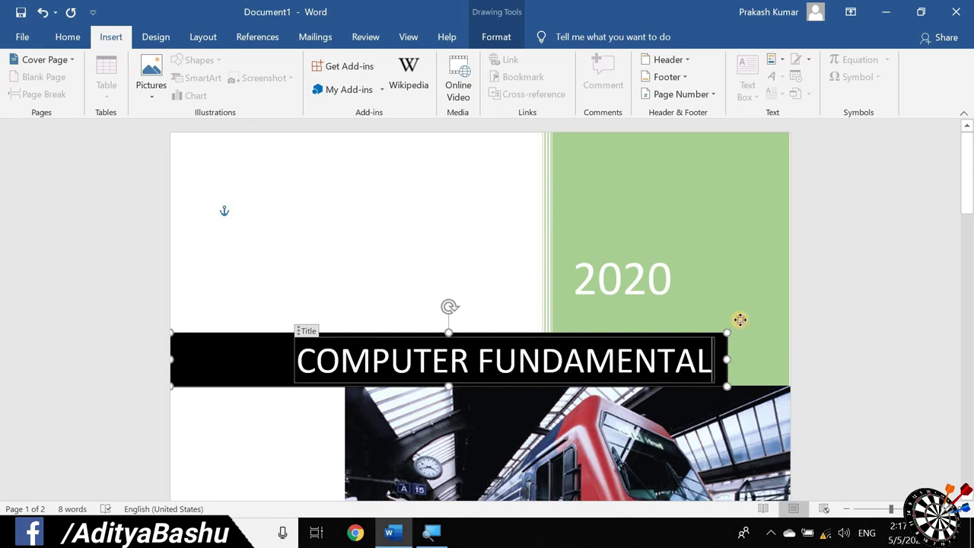
{"action": "left_click", "coordinate": [711, 333]}
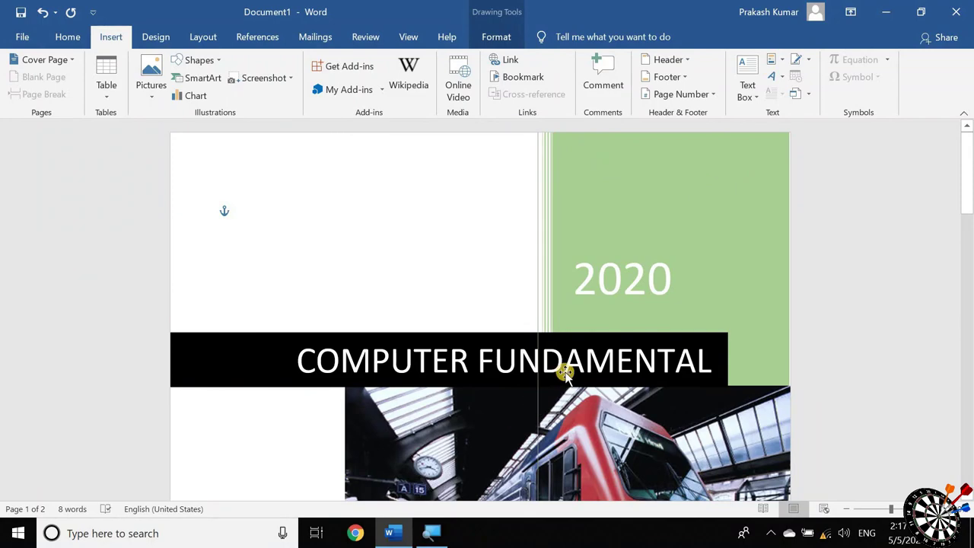
{"action": "scroll", "coordinate": [584, 364], "scroll_direction": "down", "scroll_amount": 3}
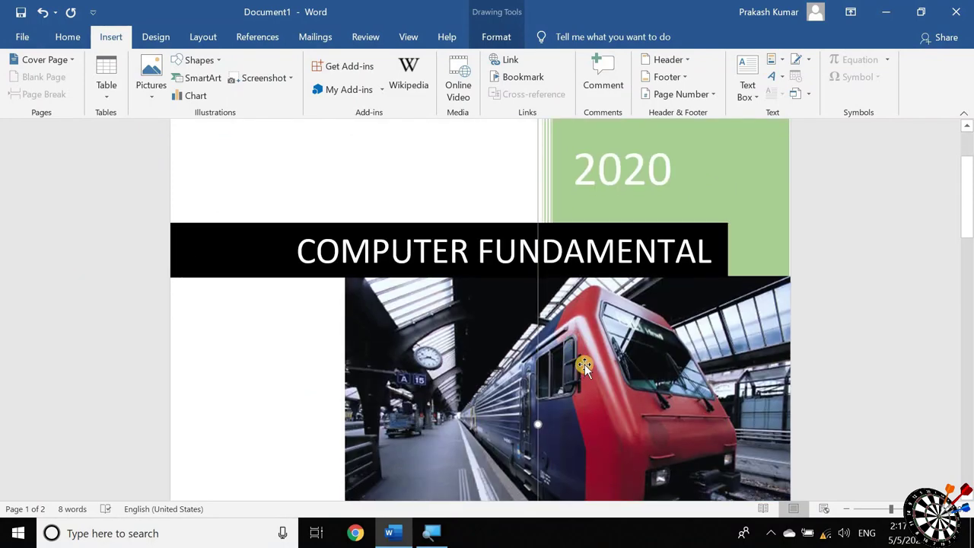
{"action": "scroll", "coordinate": [585, 364], "scroll_direction": "down", "scroll_amount": 5}
{"action": "scroll", "coordinate": [599, 339], "scroll_direction": "down", "scroll_amount": 4}
{"action": "scroll", "coordinate": [599, 339], "scroll_direction": "up", "scroll_amount": 6}
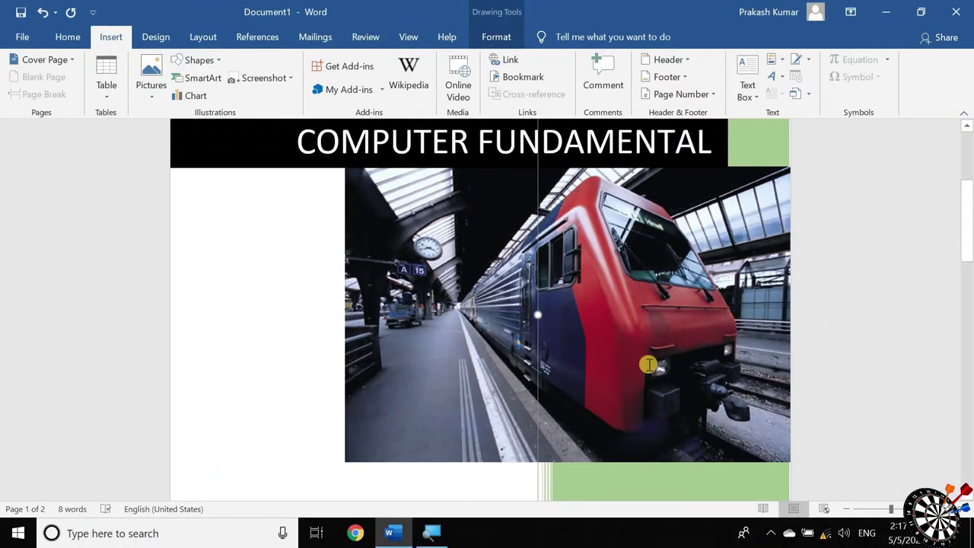
{"action": "scroll", "coordinate": [647, 363], "scroll_direction": "down", "scroll_amount": 3}
{"action": "scroll", "coordinate": [639, 319], "scroll_direction": "down", "scroll_amount": 3}
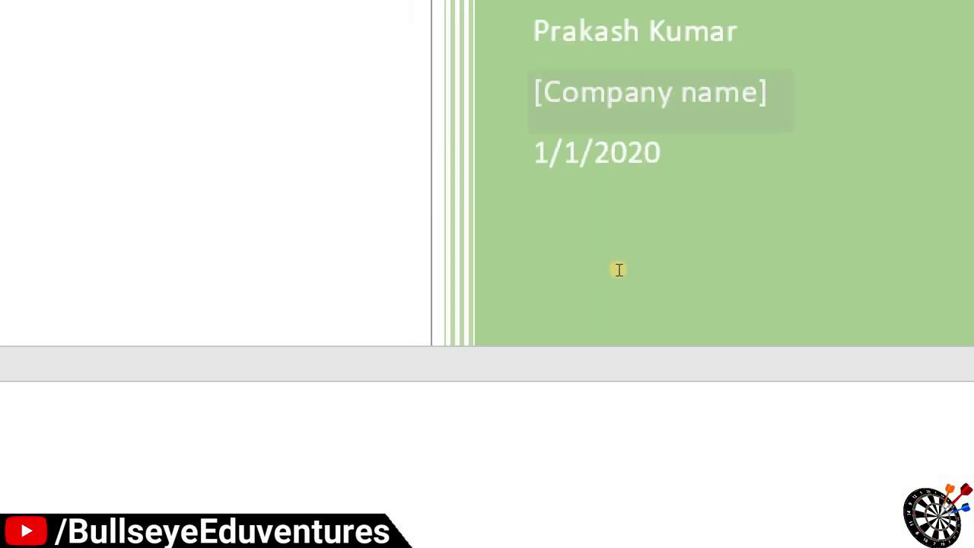
Enter BULLSEYE EDUVENTURES as the company name and pick 4/5/2020 from the date calendar
{"action": "left_click", "coordinate": [619, 275]}
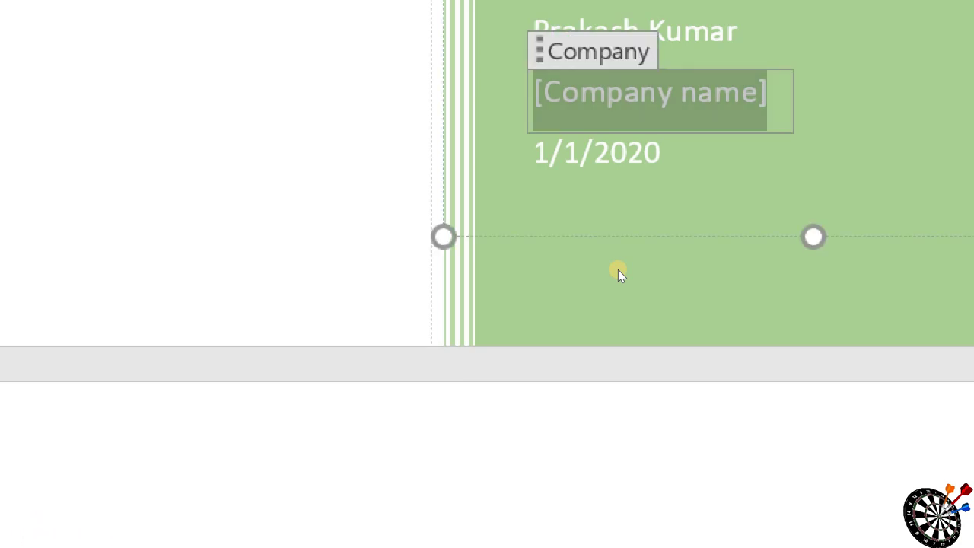
{"action": "type", "text": "B"}
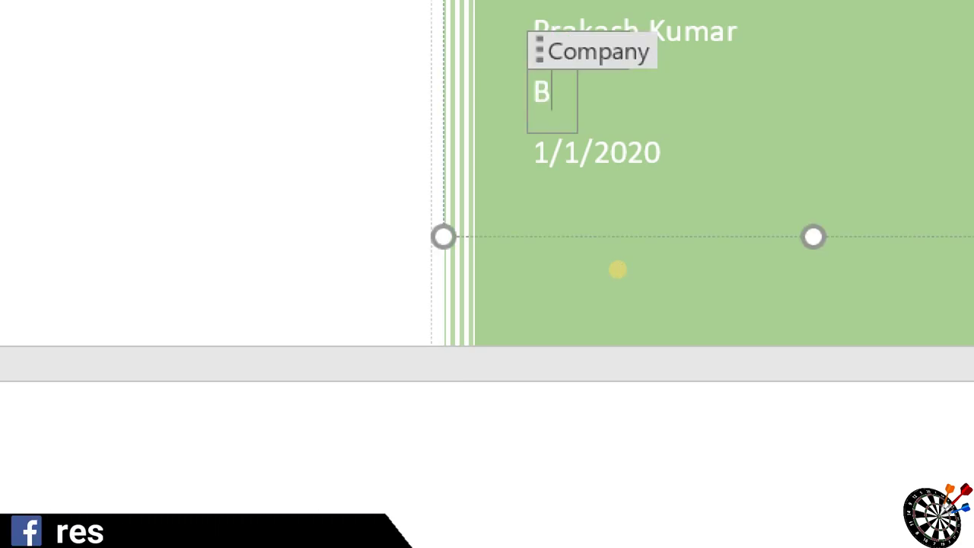
{"action": "type", "text": "ULLSEYE "}
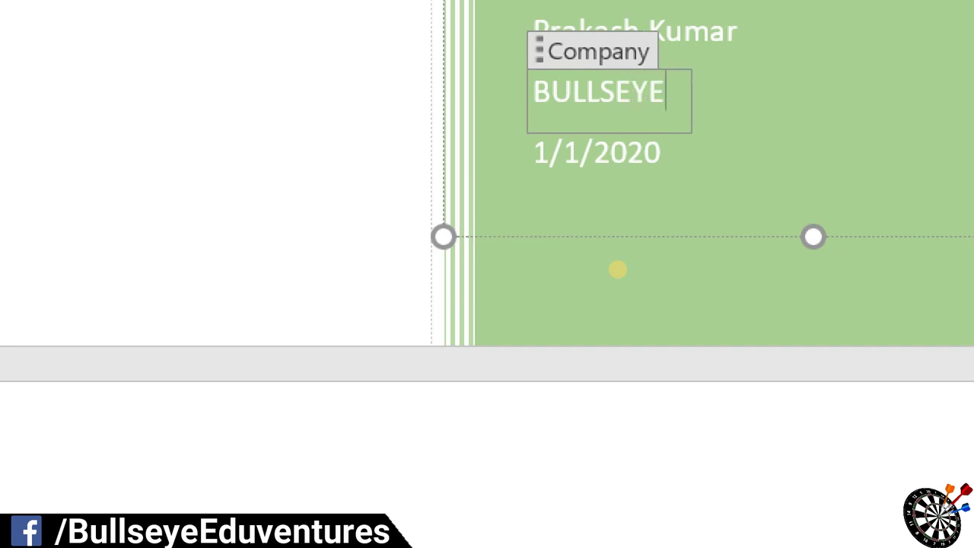
{"action": "type", "text": "EDUVENT"}
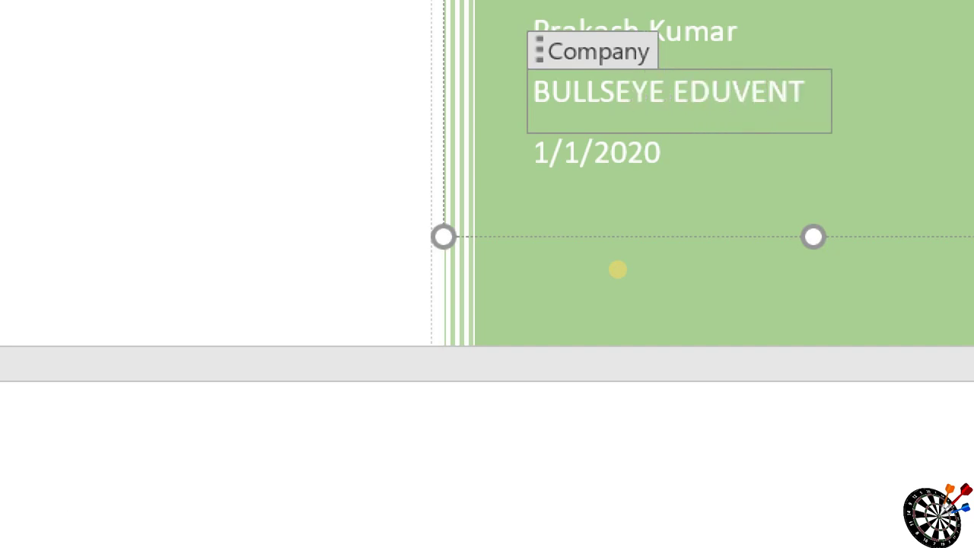
{"action": "type", "text": "URES"}
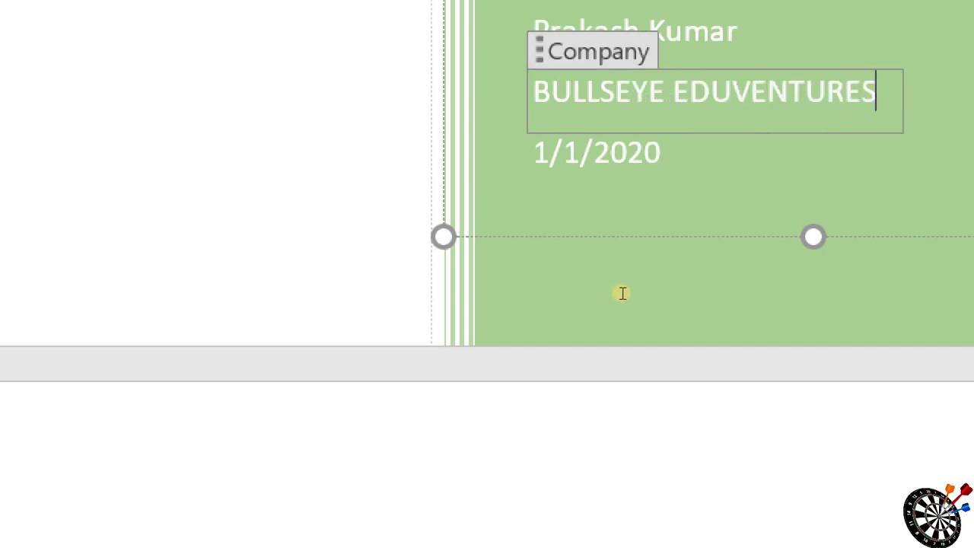
{"action": "key", "text": "Down"}
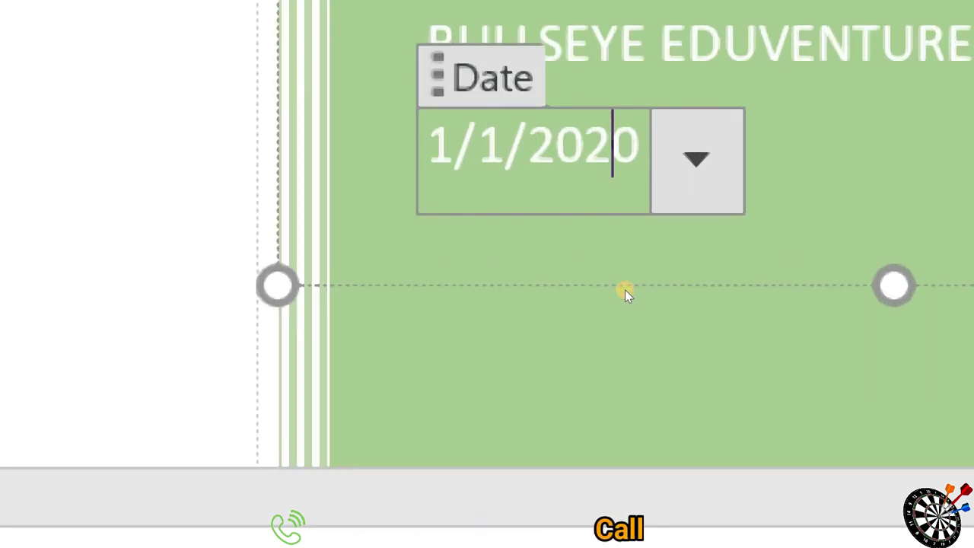
{"action": "key", "text": "alt+Down"}
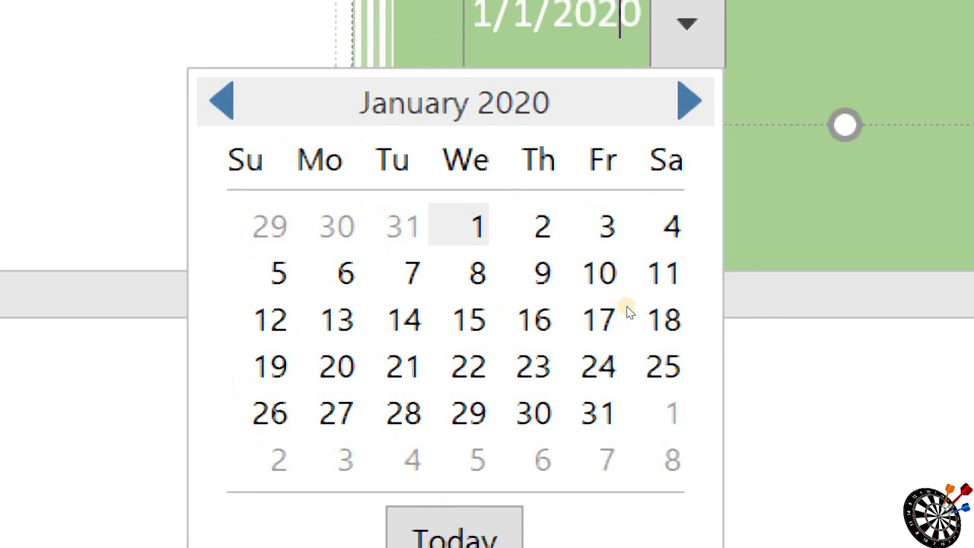
{"action": "scroll", "coordinate": [627, 311], "scroll_direction": "down", "scroll_amount": 1}
{"action": "scroll", "coordinate": [628, 310], "scroll_direction": "down", "scroll_amount": 1}
{"action": "scroll", "coordinate": [627, 311], "scroll_direction": "down", "scroll_amount": 1}
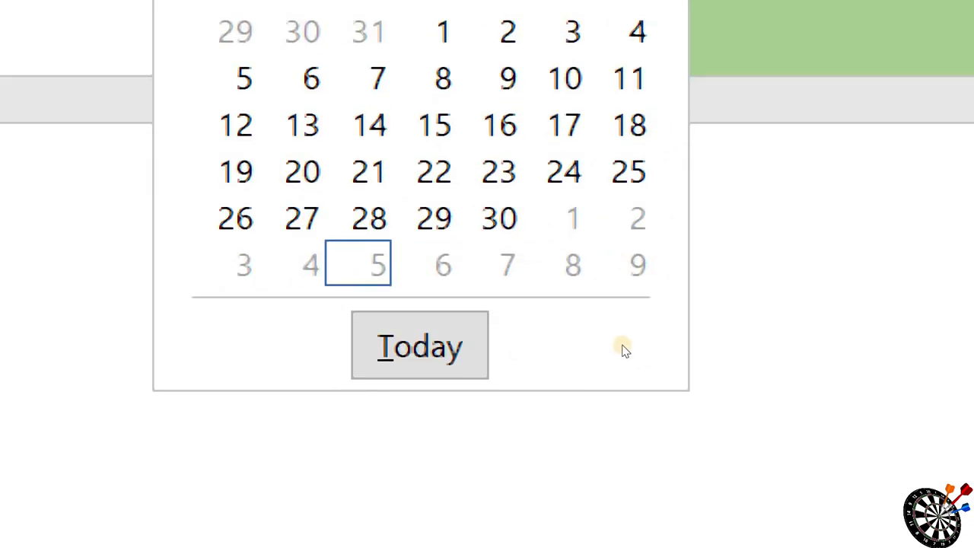
{"action": "key", "text": "Left"}
{"action": "key", "text": "Left"}
{"action": "key", "text": "Left"}
{"action": "key", "text": "Left"}
{"action": "key", "text": "Return"}
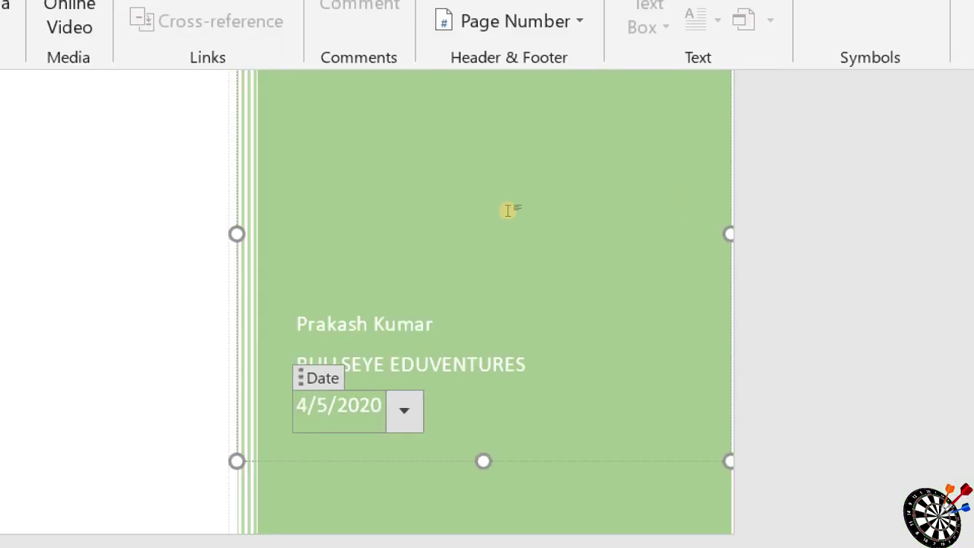
{"action": "key", "text": "Up"}
{"action": "key", "text": "Up"}
{"action": "scroll", "coordinate": [462, 219], "scroll_direction": "up", "scroll_amount": 10}
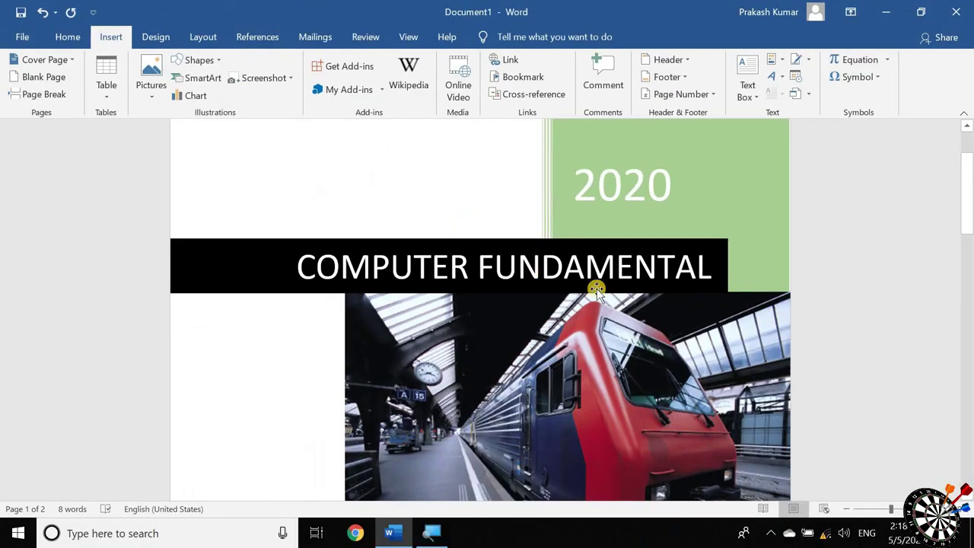
{"action": "scroll", "coordinate": [596, 289], "scroll_direction": "down", "scroll_amount": 3}
{"action": "scroll", "coordinate": [597, 289], "scroll_direction": "down", "scroll_amount": 3}
{"action": "scroll", "coordinate": [597, 288], "scroll_direction": "down", "scroll_amount": 6}
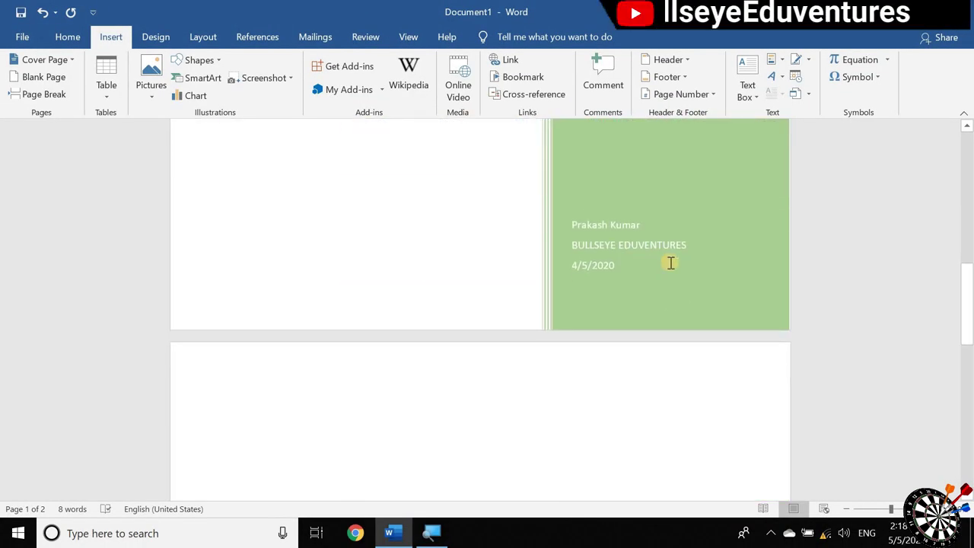
{"action": "scroll", "coordinate": [674, 264], "scroll_direction": "up", "scroll_amount": 7}
{"action": "scroll", "coordinate": [674, 263], "scroll_direction": "up", "scroll_amount": 5}
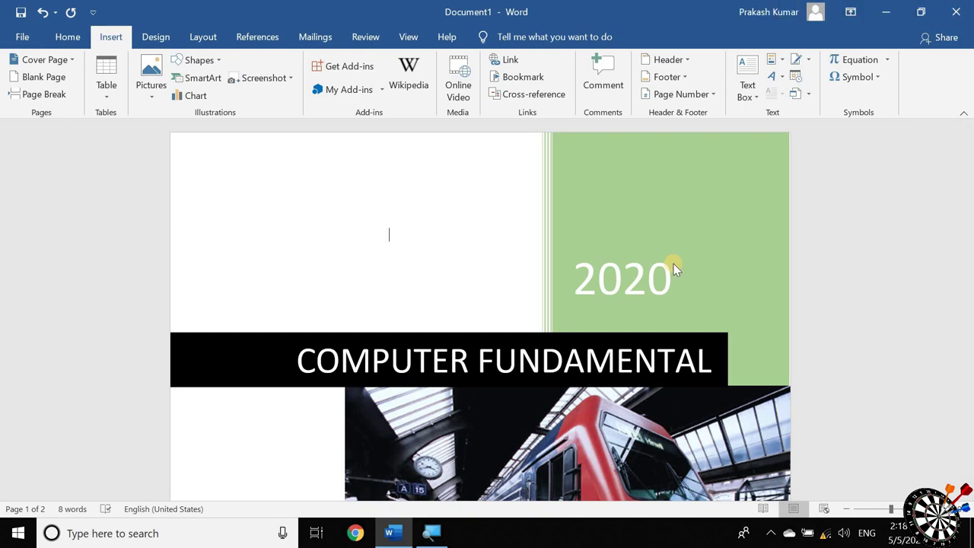
{"action": "key", "text": "ctrl+p"}
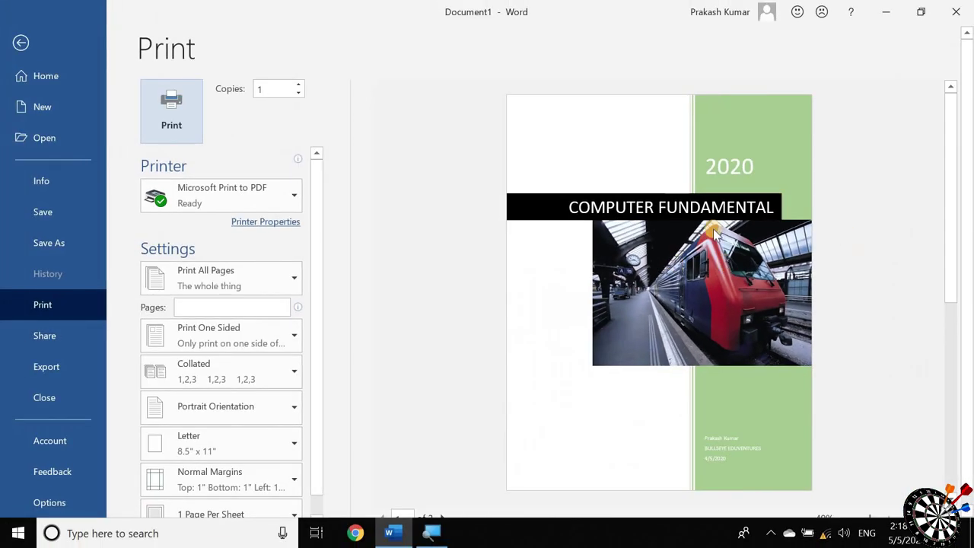
{"action": "scroll", "coordinate": [699, 259], "scroll_direction": "down", "scroll_amount": 2}
{"action": "scroll", "coordinate": [641, 264], "scroll_direction": "up", "scroll_amount": 2}
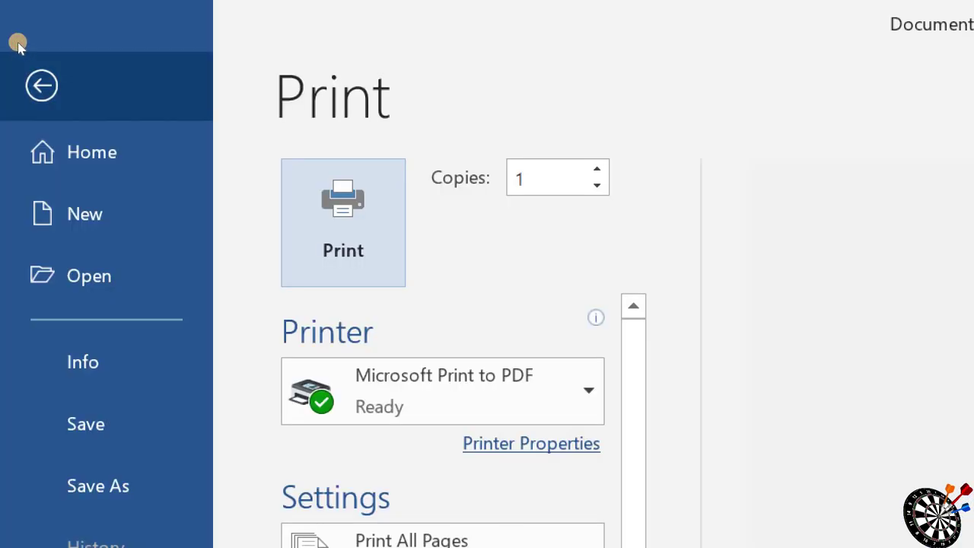
{"action": "left_click", "coordinate": [18, 46]}
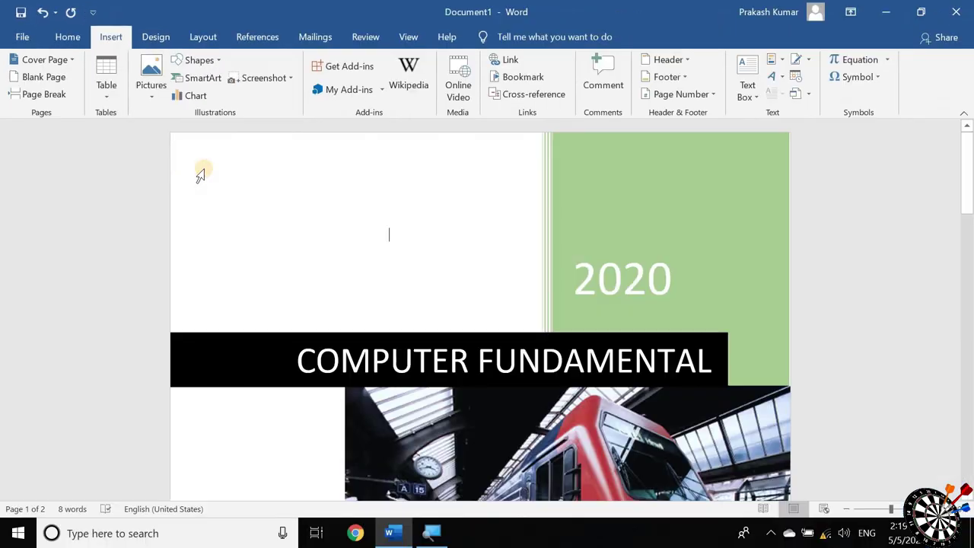
Select the whole document, cover page included, and delete it
{"action": "key", "text": "ctrl+a"}
{"action": "key", "text": "ctrl+a"}
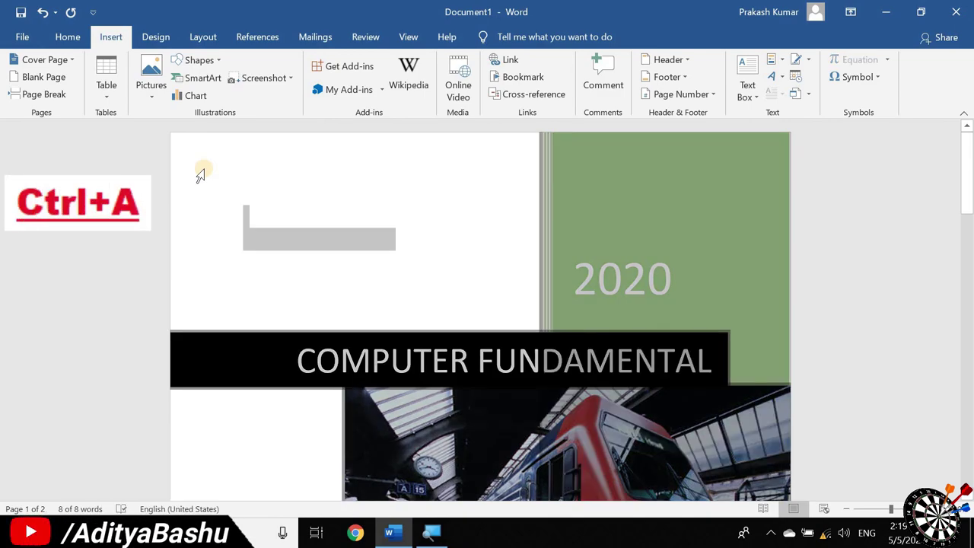
{"action": "key", "text": "Delete"}
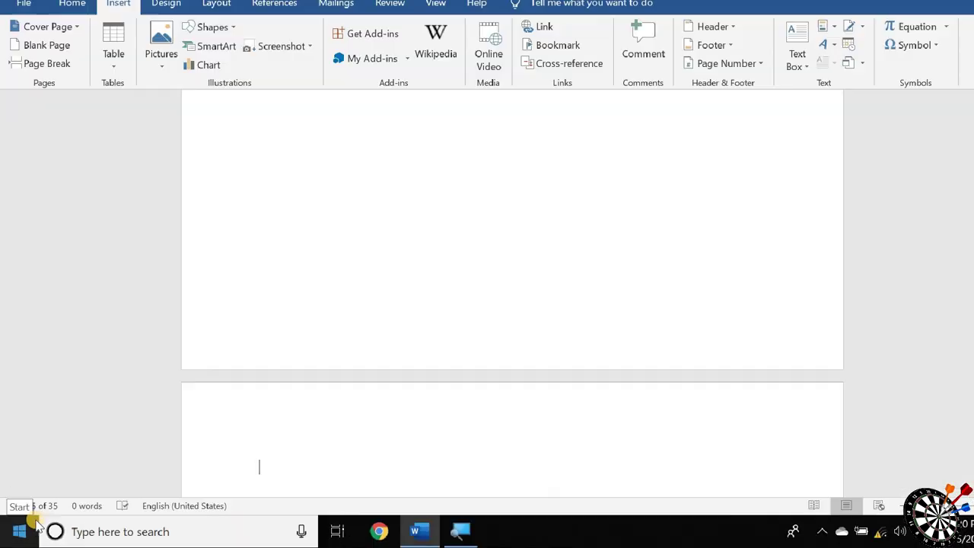
Add repeated Ctrl+Enter page breaks until the document reaches 65 empty pages
{"action": "scroll", "coordinate": [457, 365], "scroll_direction": "down", "scroll_amount": 3}
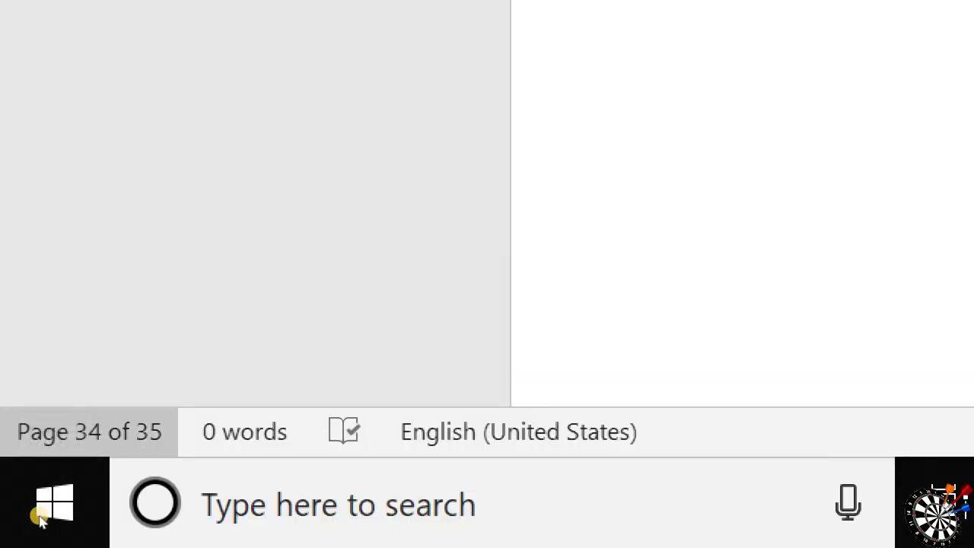
{"action": "key", "text": "ctrl+Return"}
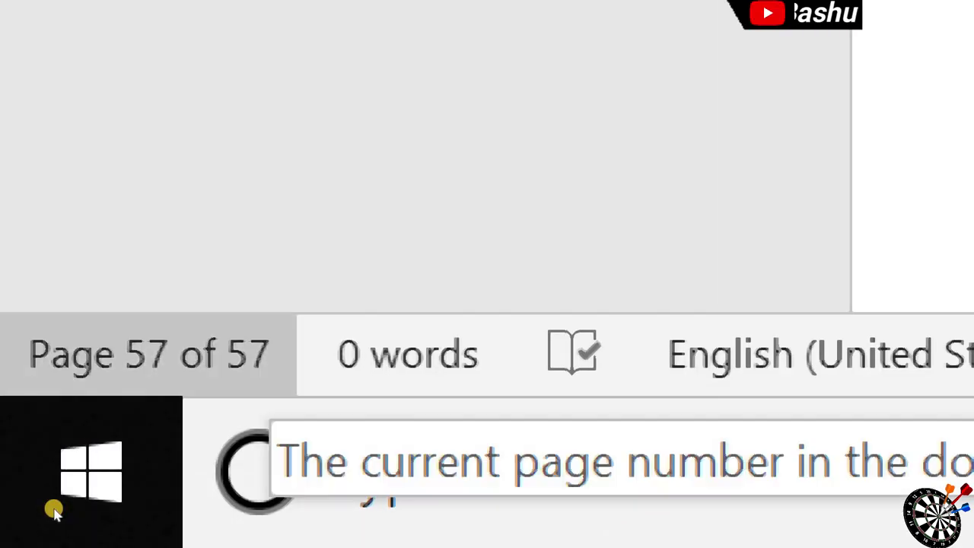
{"action": "key", "text": "ctrl+Return"}
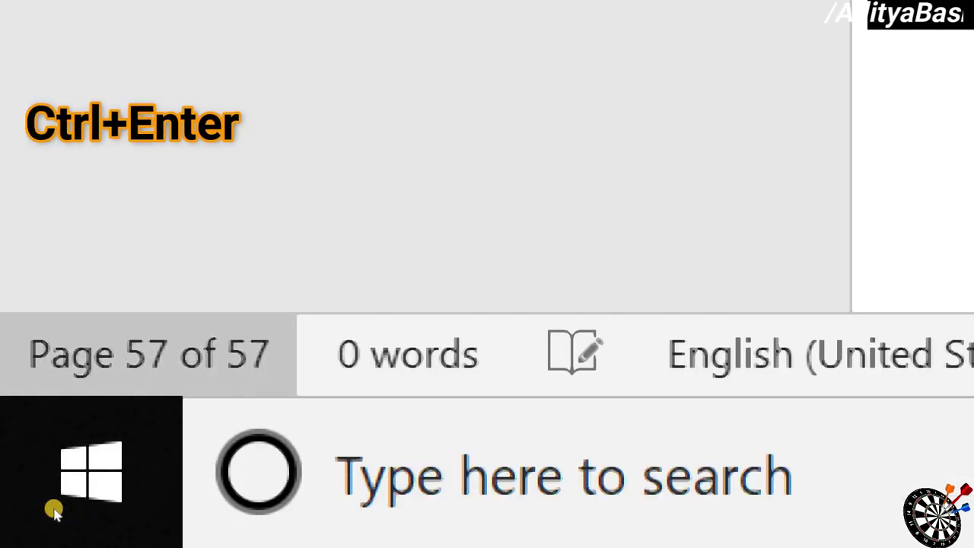
{"action": "key", "text": "ctrl+Return"}
{"action": "key", "text": "ctrl+Return"}
{"action": "key", "text": "ctrl+Return"}
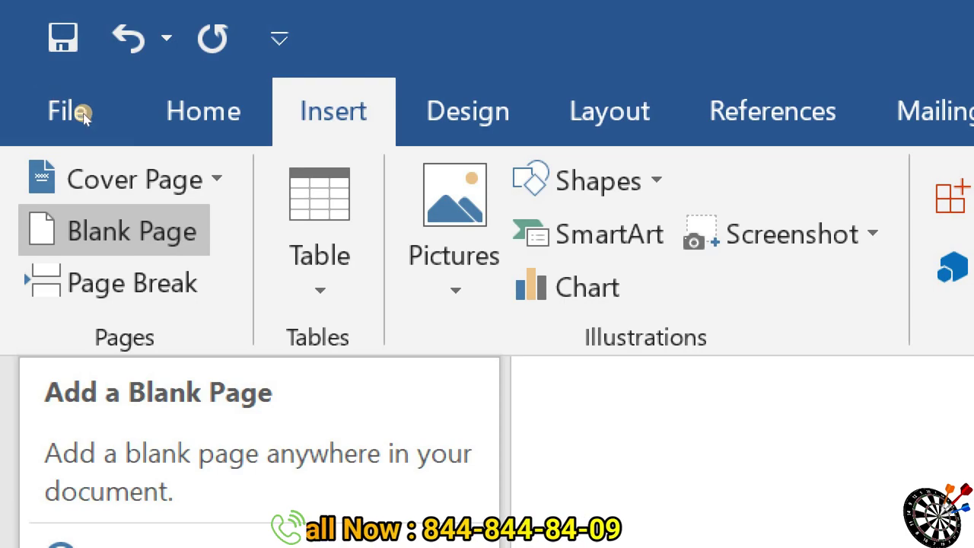
Add one more page break, then select all the empty pages
{"action": "key", "text": "ctrl+Return"}
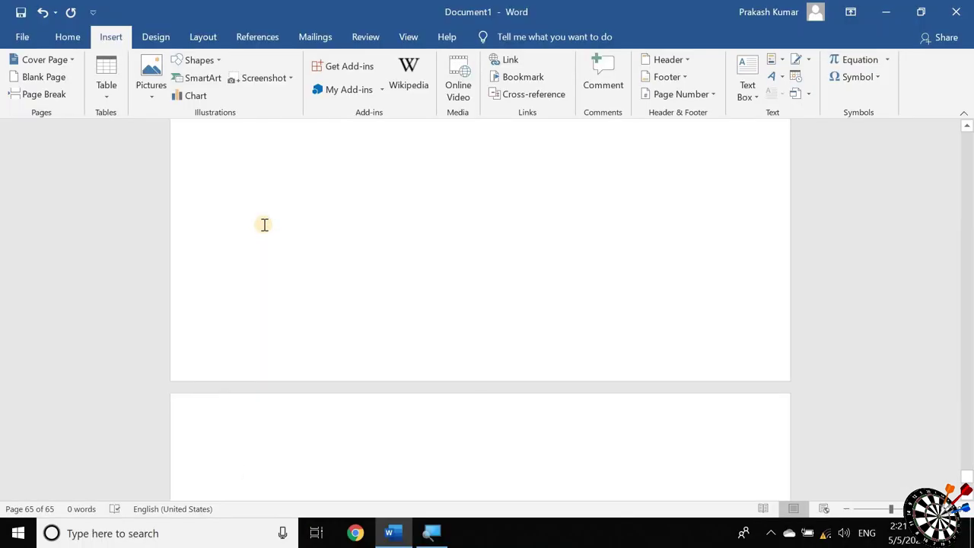
{"action": "key", "text": "ctrl+a"}
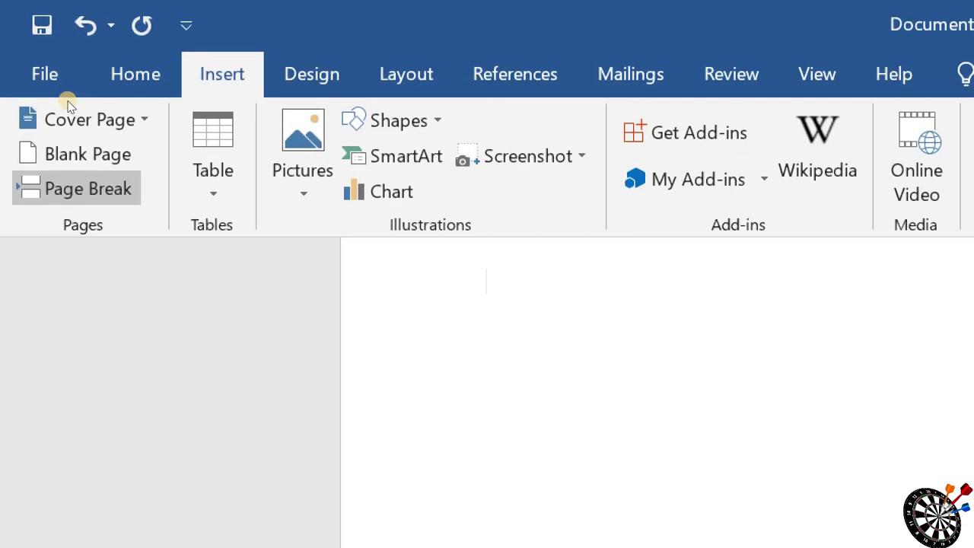
Generate sample paragraphs with the =RAND() formula
{"action": "scroll", "coordinate": [426, 354], "scroll_direction": "up", "scroll_amount": 2}
{"action": "type", "text": "=RAND"}
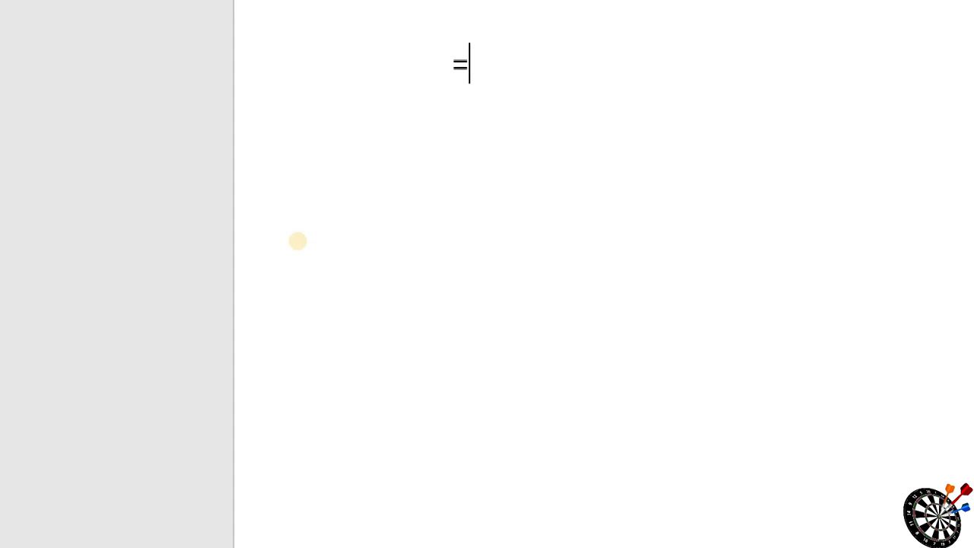
{"action": "type", "text": "()"}
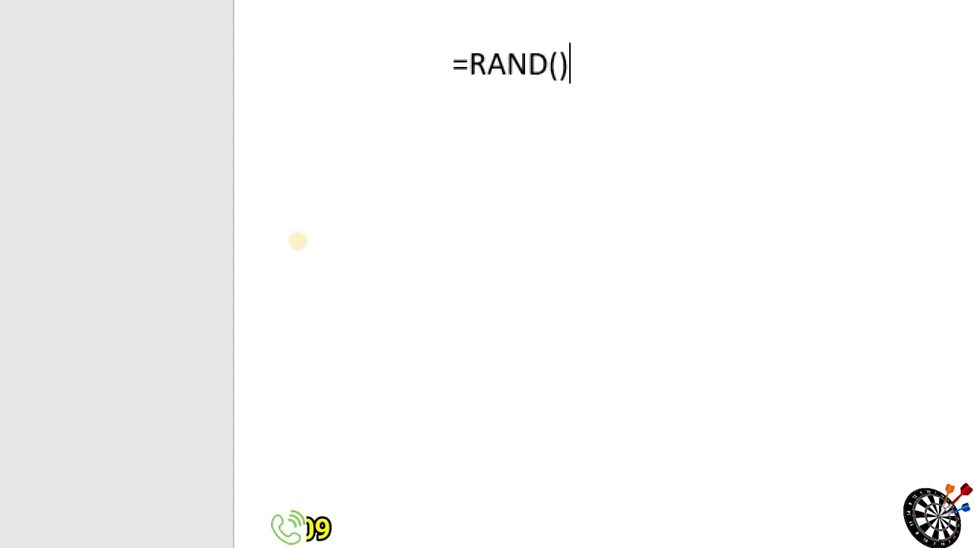
{"action": "key", "text": "Return"}
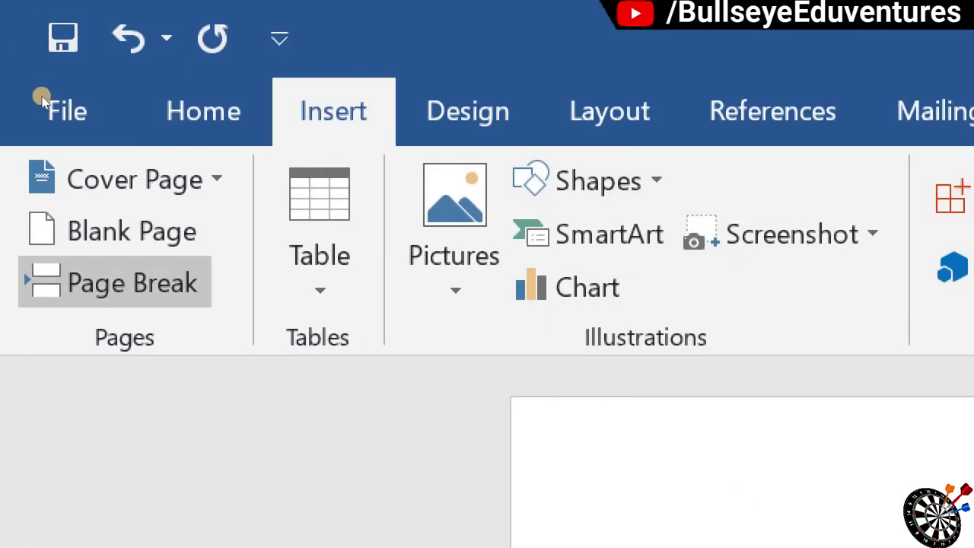
Insert a page break so the last two paragraphs move to a second page
{"action": "key", "text": "ctrl+Return"}
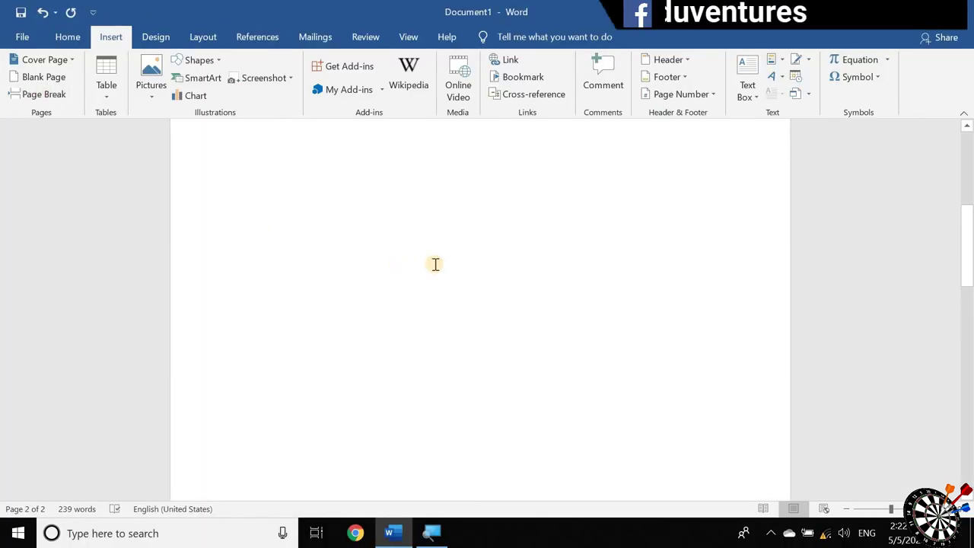
{"action": "scroll", "coordinate": [436, 264], "scroll_direction": "up", "scroll_amount": 10}
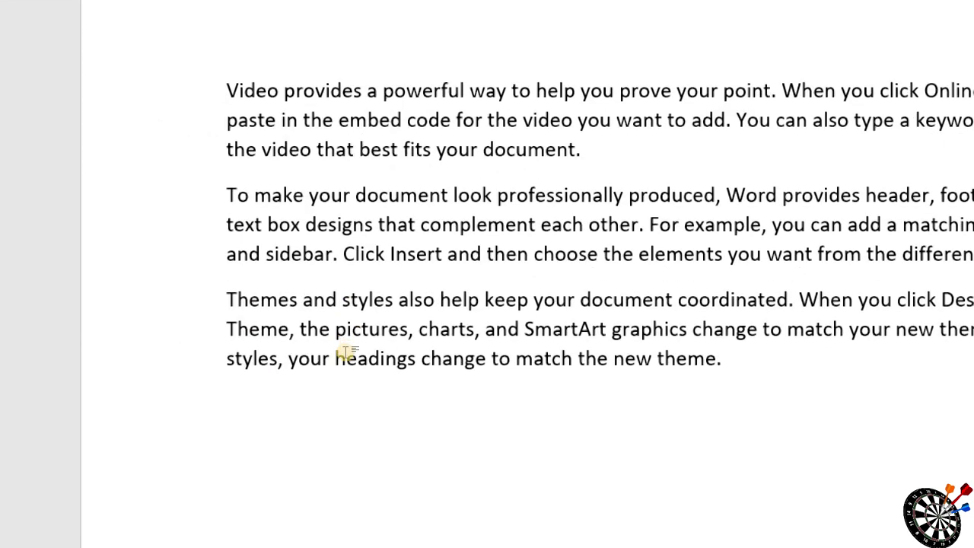
{"action": "scroll", "coordinate": [348, 373], "scroll_direction": "down", "scroll_amount": 5}
{"action": "scroll", "coordinate": [352, 384], "scroll_direction": "down", "scroll_amount": 2}
{"action": "scroll", "coordinate": [358, 457], "scroll_direction": "down", "scroll_amount": 3}
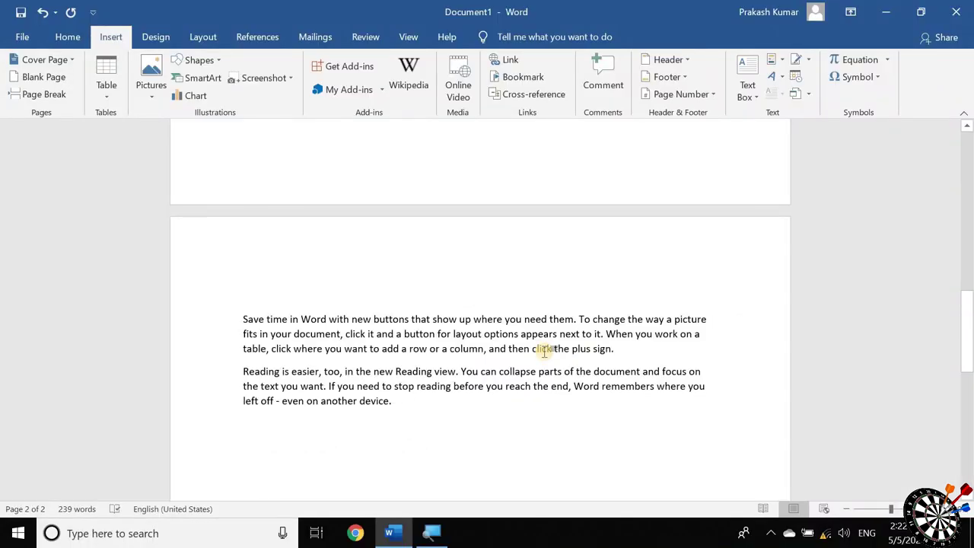
{"action": "scroll", "coordinate": [544, 352], "scroll_direction": "up", "scroll_amount": 5}
{"action": "scroll", "coordinate": [546, 350], "scroll_direction": "up", "scroll_amount": 5}
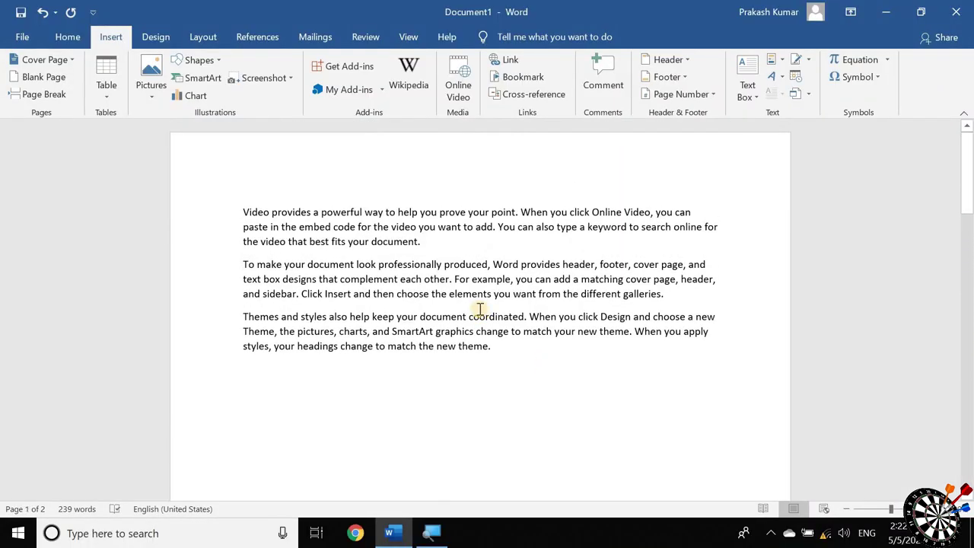
{"action": "scroll", "coordinate": [480, 308], "scroll_direction": "down", "scroll_amount": 5}
{"action": "scroll", "coordinate": [479, 306], "scroll_direction": "down", "scroll_amount": 5}
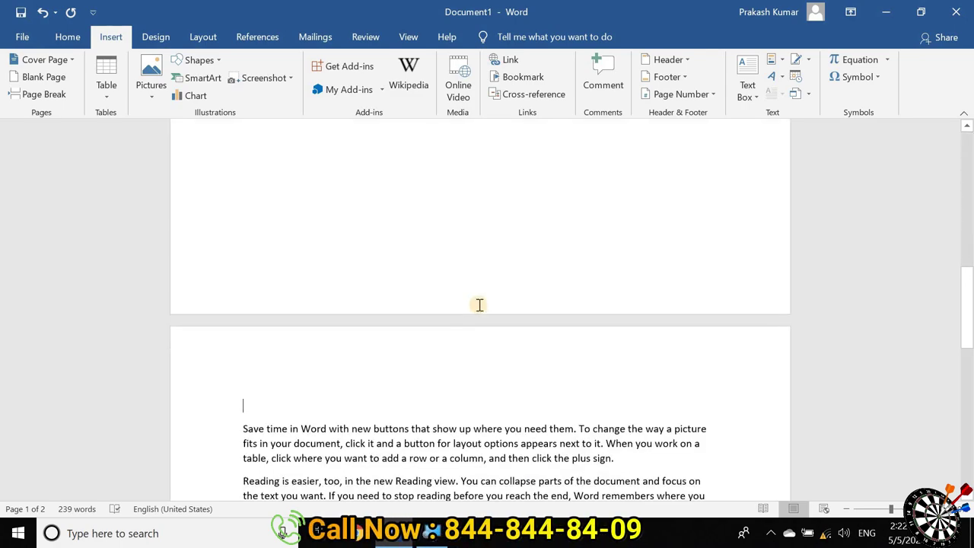
{"action": "scroll", "coordinate": [478, 306], "scroll_direction": "down", "scroll_amount": 5}
{"action": "scroll", "coordinate": [478, 306], "scroll_direction": "up", "scroll_amount": 5}
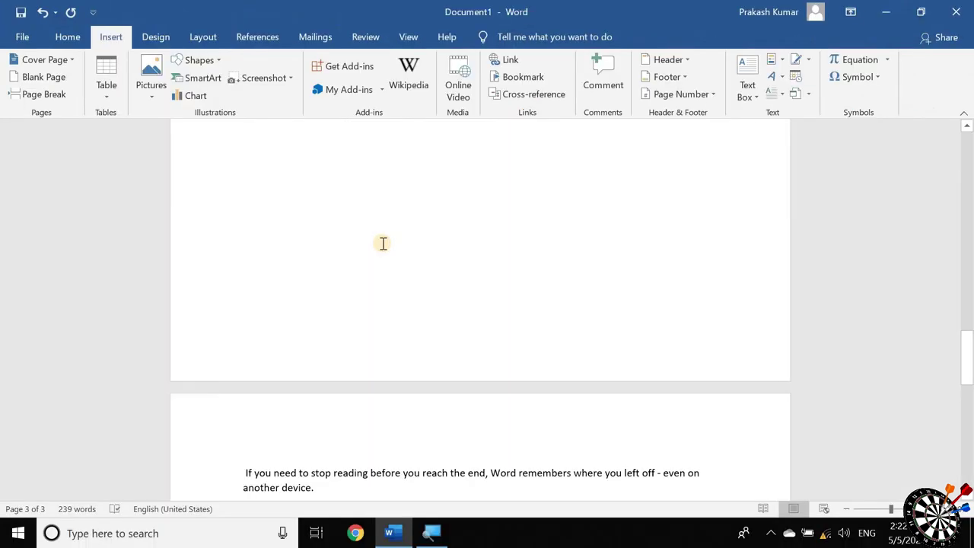
Scroll through the document to review the paragraphs split across pages
{"action": "scroll", "coordinate": [383, 244], "scroll_direction": "down", "scroll_amount": 3}
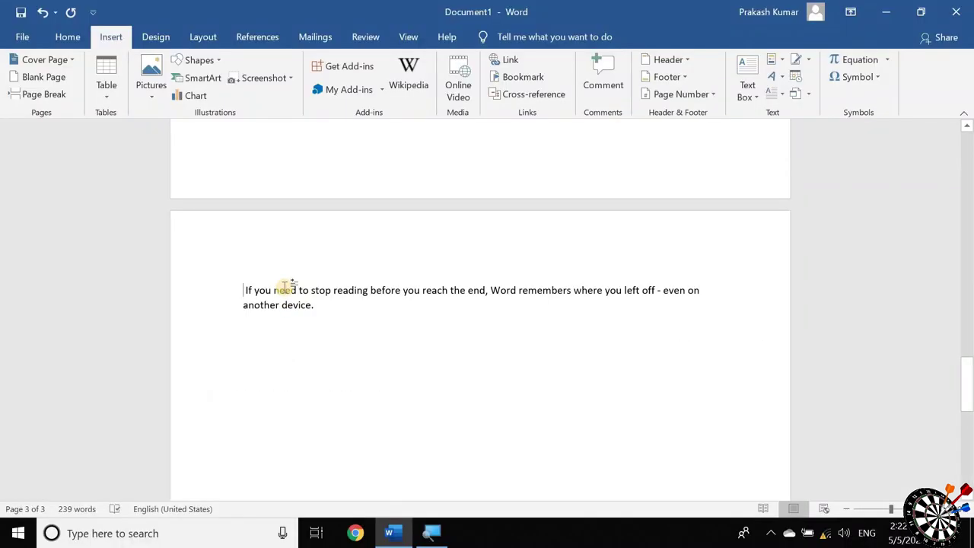
{"action": "scroll", "coordinate": [285, 288], "scroll_direction": "up", "scroll_amount": 1}
{"action": "scroll", "coordinate": [285, 287], "scroll_direction": "up", "scroll_amount": 3}
{"action": "scroll", "coordinate": [286, 287], "scroll_direction": "up", "scroll_amount": 3}
{"action": "scroll", "coordinate": [456, 457], "scroll_direction": "up", "scroll_amount": 2}
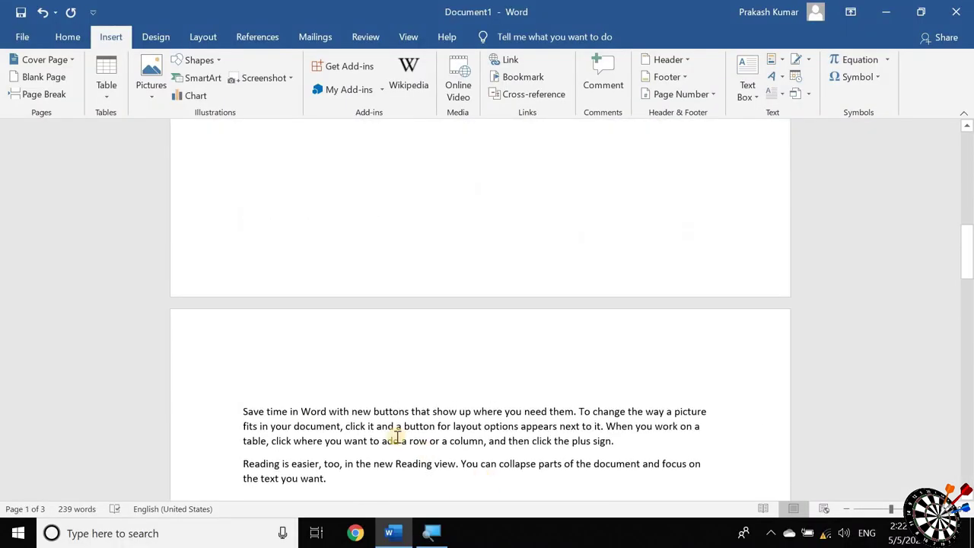
{"action": "scroll", "coordinate": [366, 405], "scroll_direction": "down", "scroll_amount": 2}
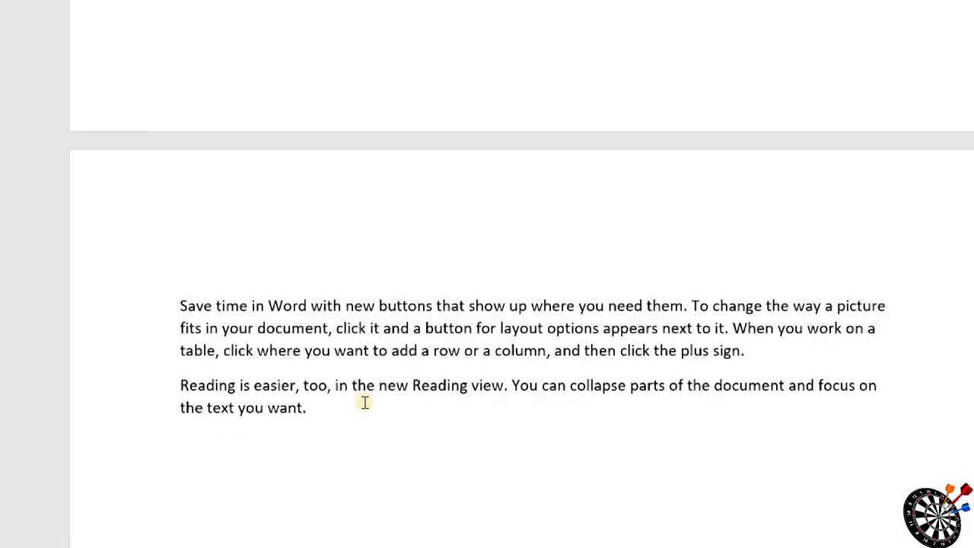
{"action": "scroll", "coordinate": [365, 403], "scroll_direction": "up", "scroll_amount": 4}
{"action": "scroll", "coordinate": [365, 403], "scroll_direction": "up", "scroll_amount": 2}
{"action": "scroll", "coordinate": [358, 185], "scroll_direction": "up", "scroll_amount": 3}
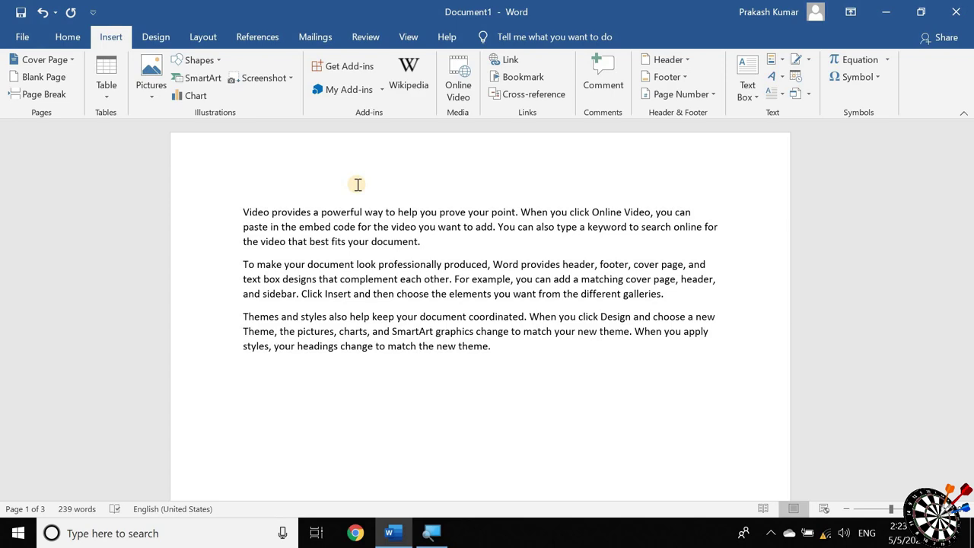
Select all the sample paragraphs and delete them, leaving a blank page with 0 words
{"action": "key", "text": "ctrl+a"}
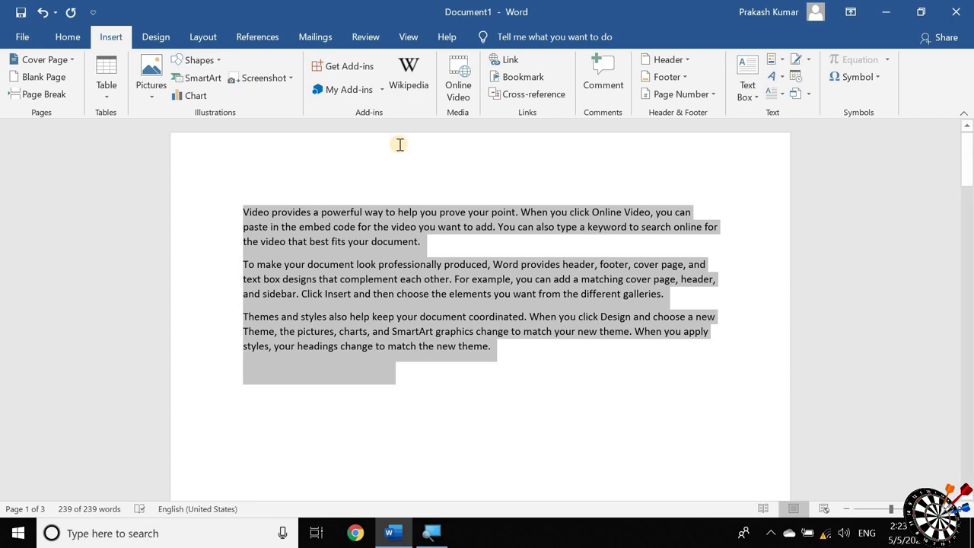
{"action": "key", "text": "Delete"}
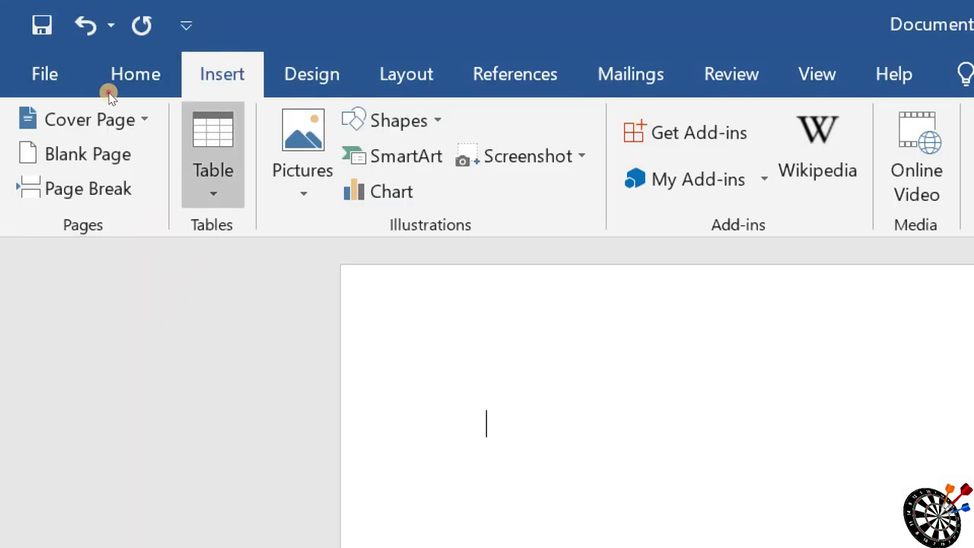
{"action": "key", "text": "alt+n"}
{"action": "key", "text": "t"}
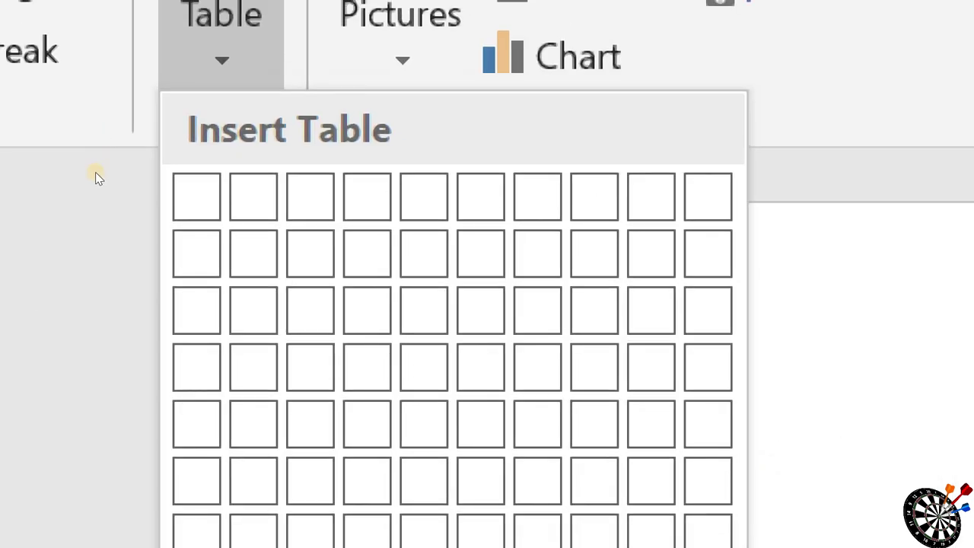
{"action": "key", "text": "Down"}
{"action": "key", "text": "Down"}
{"action": "key", "text": "Down"}
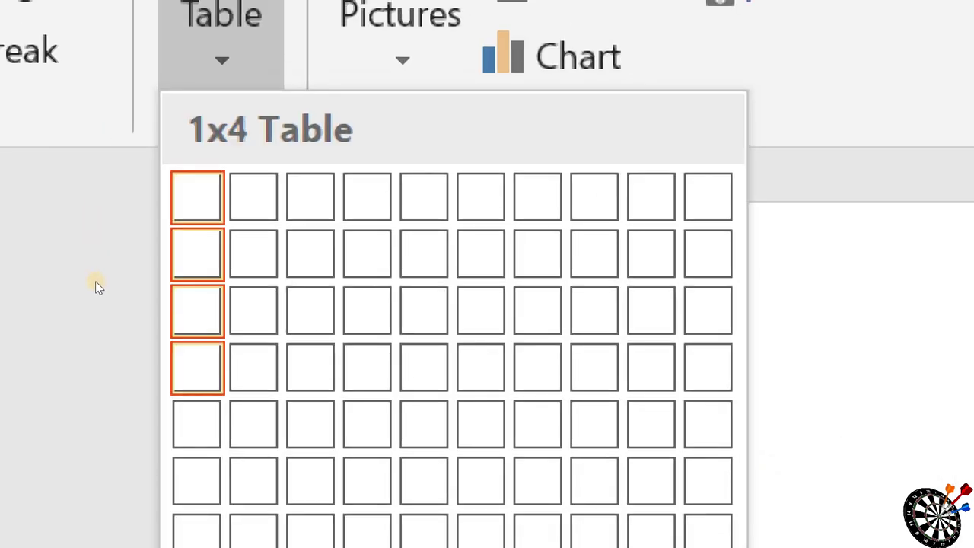
{"action": "key", "text": "Up"}
{"action": "key", "text": "Down"}
{"action": "key", "text": "Down"}
{"action": "key", "text": "Down"}
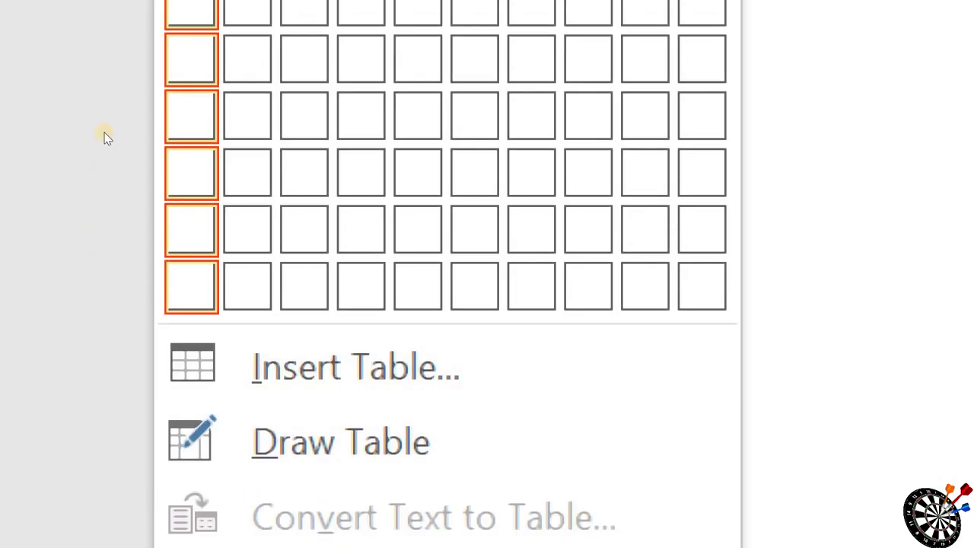
{"action": "key", "text": "Up"}
{"action": "key", "text": "Up"}
{"action": "key", "text": "Up"}
{"action": "key", "text": "Down"}
{"action": "key", "text": "Right"}
{"action": "key", "text": "Right"}
{"action": "key", "text": "Right"}
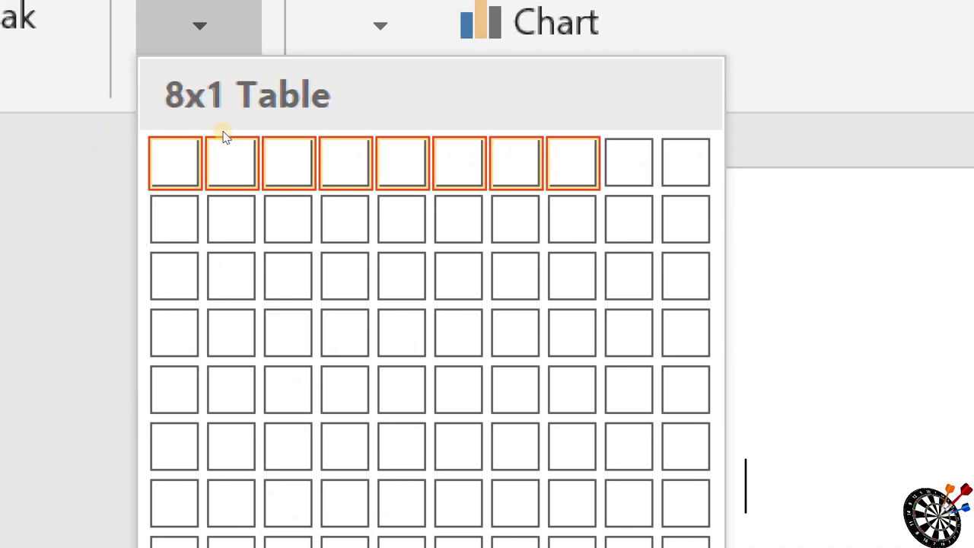
{"action": "key", "text": "Right"}
{"action": "key", "text": "Right"}
{"action": "key", "text": "Left"}
{"action": "key", "text": "Left"}
{"action": "key", "text": "Left"}
{"action": "key", "text": "Down"}
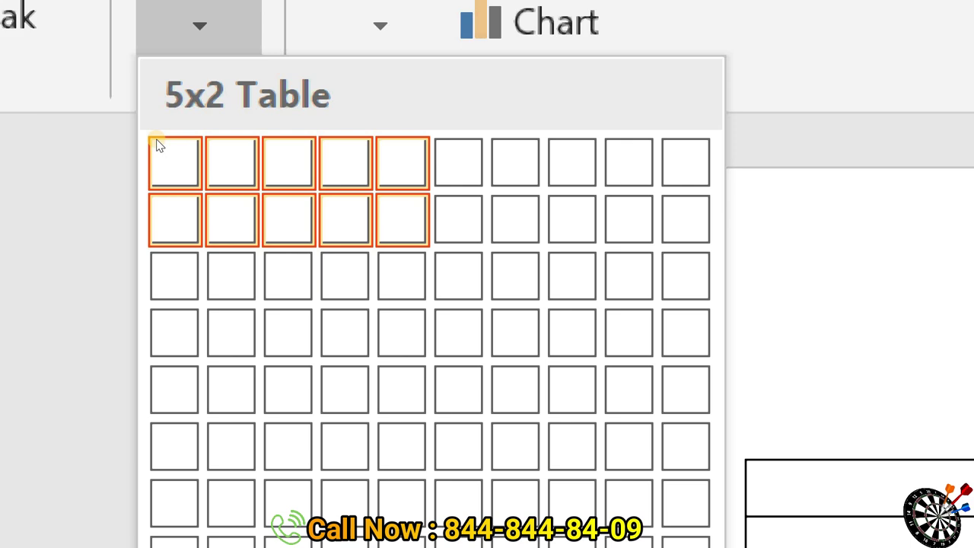
{"action": "key", "text": "Up"}
{"action": "key", "text": "Left"}
{"action": "key", "text": "Left"}
{"action": "key", "text": "Left"}
{"action": "key", "text": "Left"}
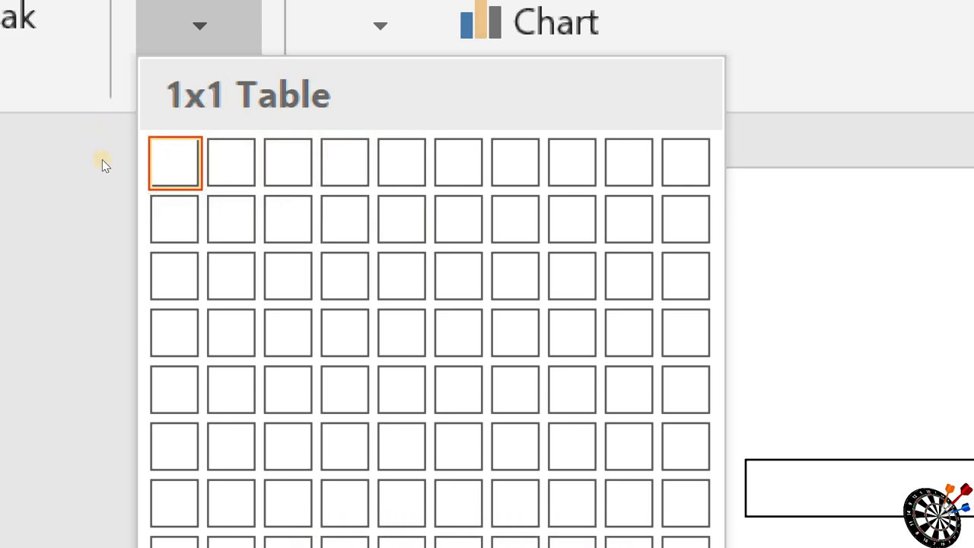
{"action": "key", "text": "Down"}
{"action": "key", "text": "Down"}
{"action": "key", "text": "Down"}
{"action": "key", "text": "Up"}
{"action": "key", "text": "Right"}
{"action": "key", "text": "Right"}
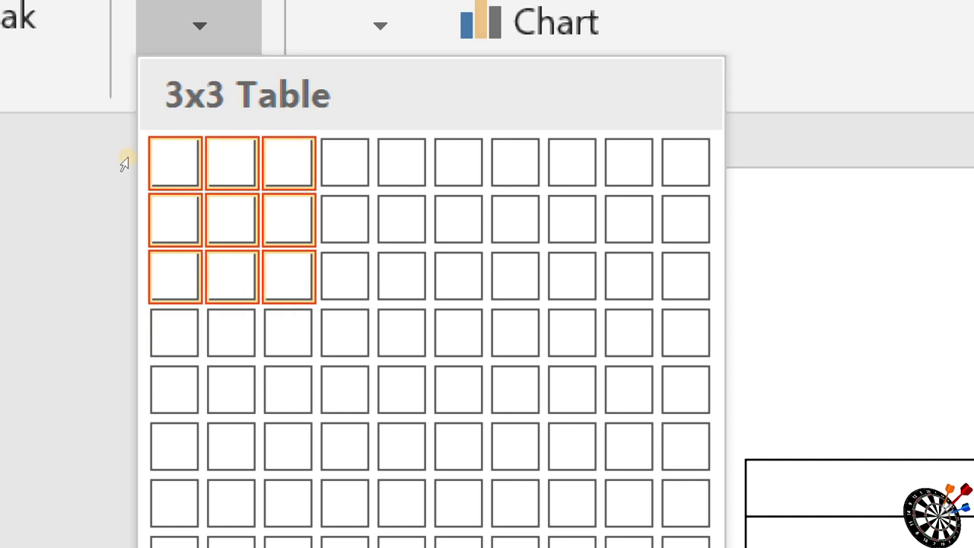
{"action": "key", "text": "Return"}
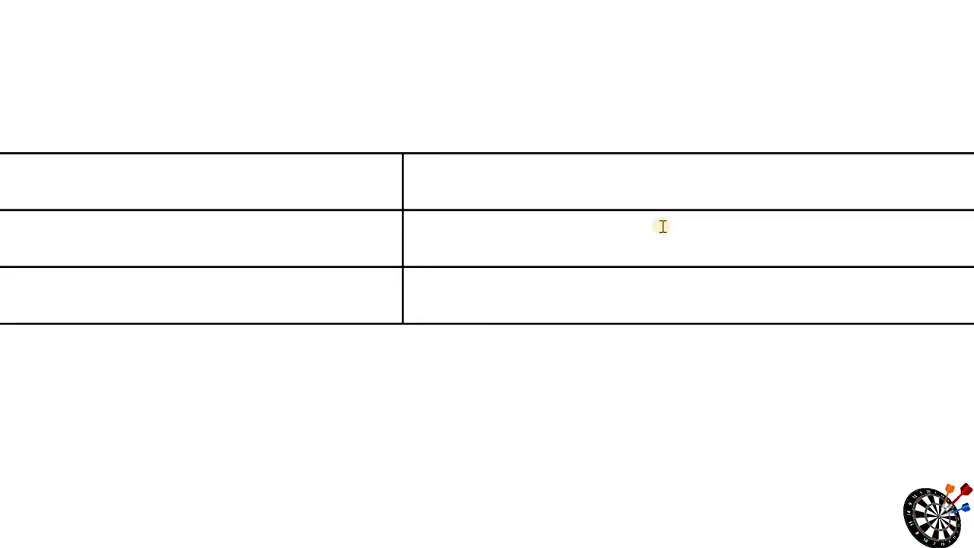
{"action": "key", "text": "ctrl+a"}
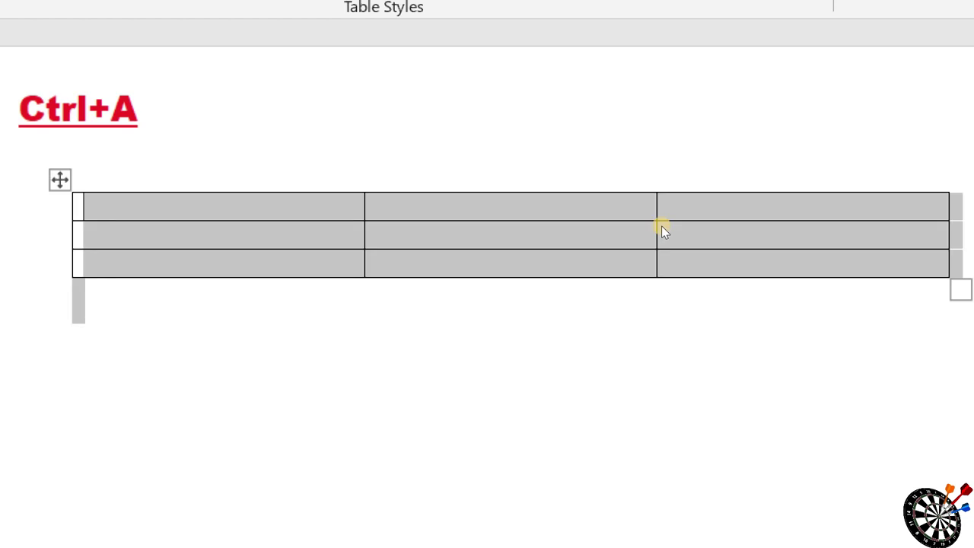
{"action": "key", "text": "Delete"}
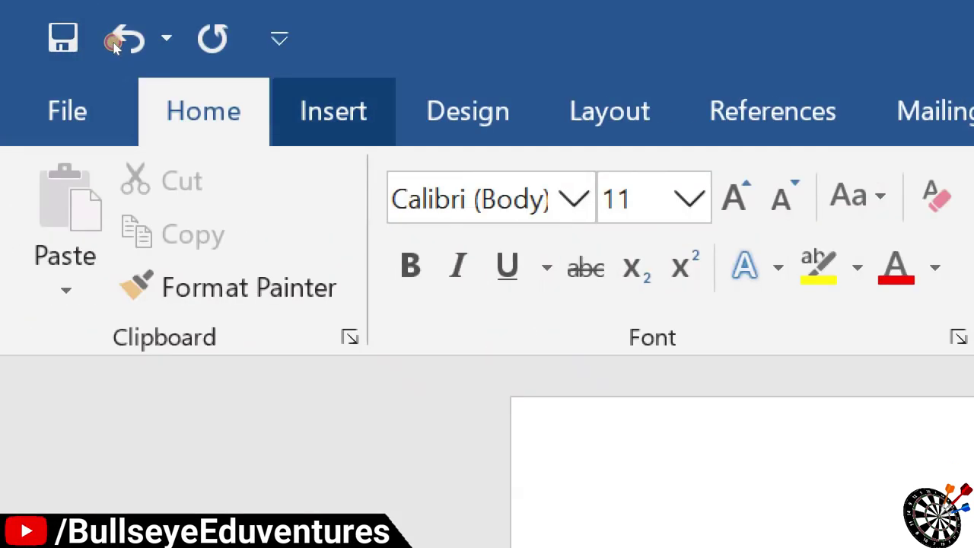
{"action": "left_click", "coordinate": [191, 111]}
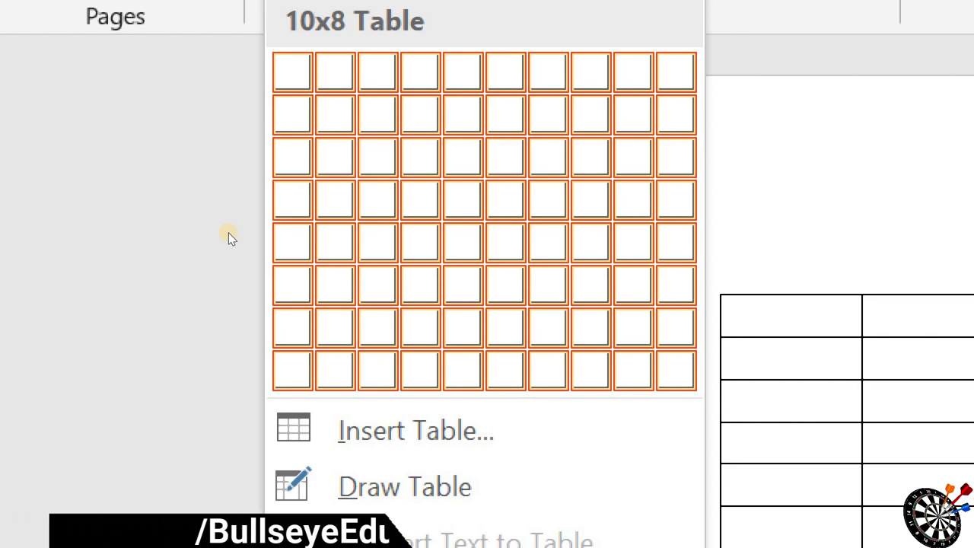
{"action": "left_click", "coordinate": [356, 246]}
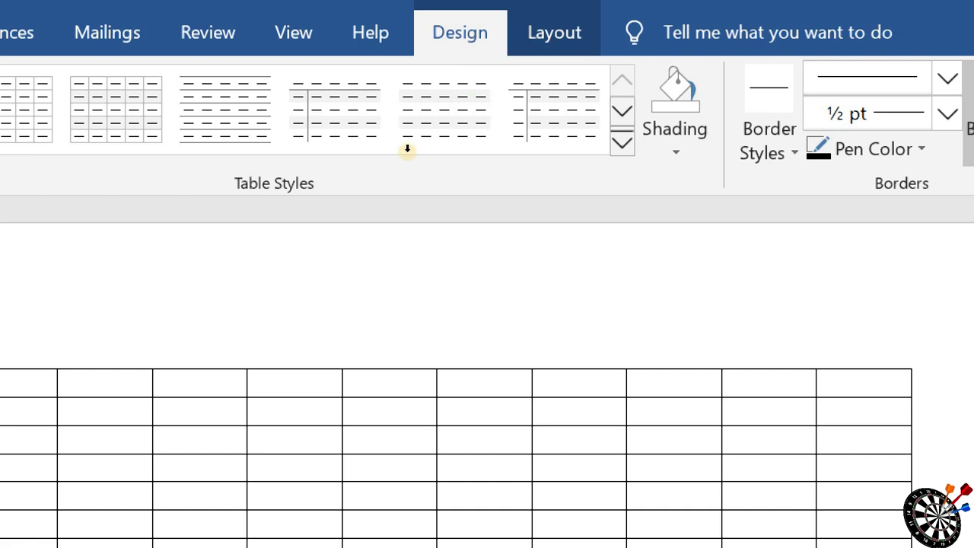
{"action": "key", "text": "ctrl+a"}
{"action": "key", "text": "BackSpace"}
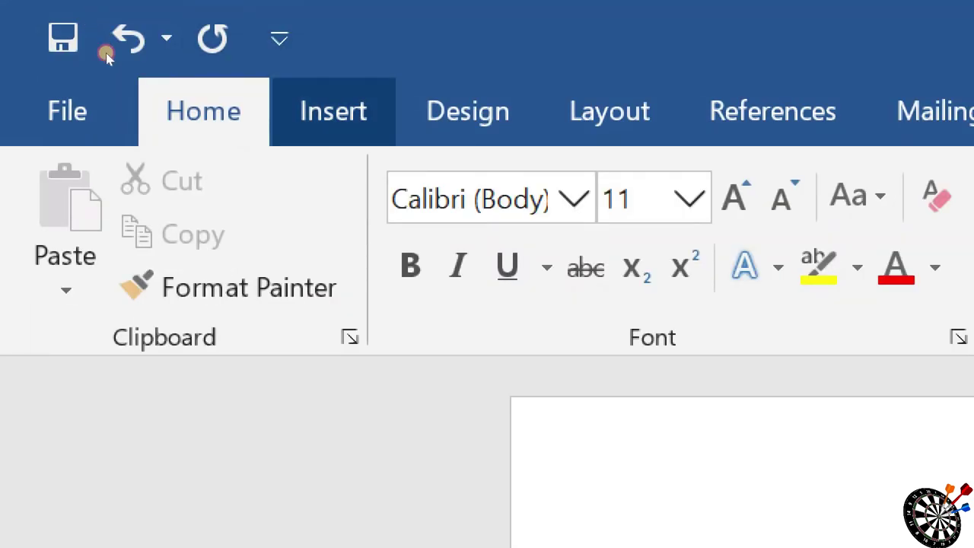
Request a 65-column table in the Insert Table dialog, triggering the 1-to-63 warning
{"action": "left_click", "coordinate": [334, 111]}
{"action": "left_click", "coordinate": [321, 220]}
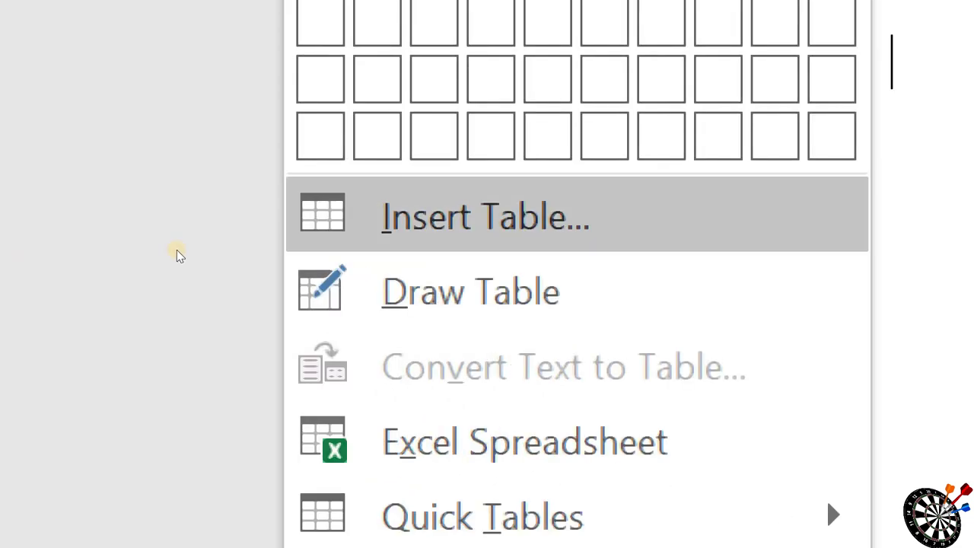
{"action": "left_click", "coordinate": [139, 253]}
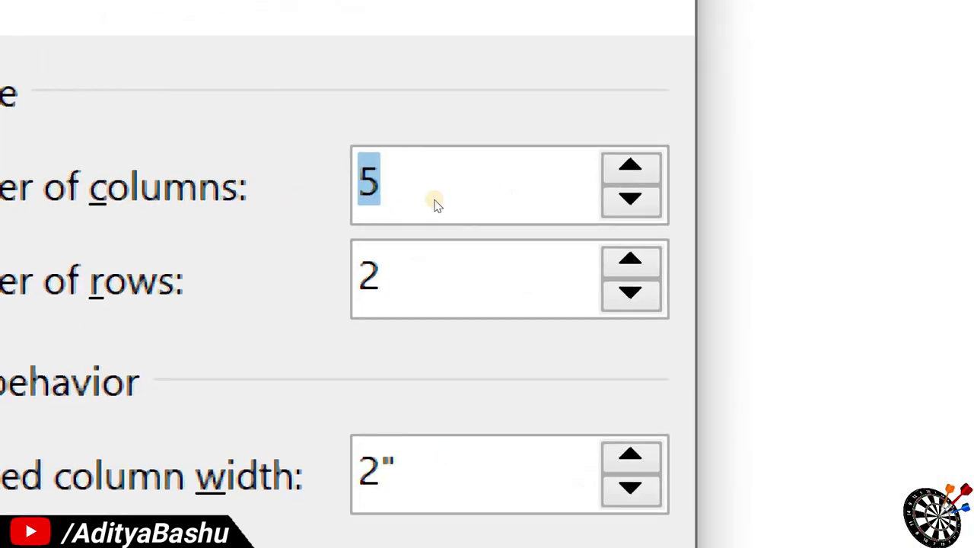
{"action": "key", "text": "BackSpace"}
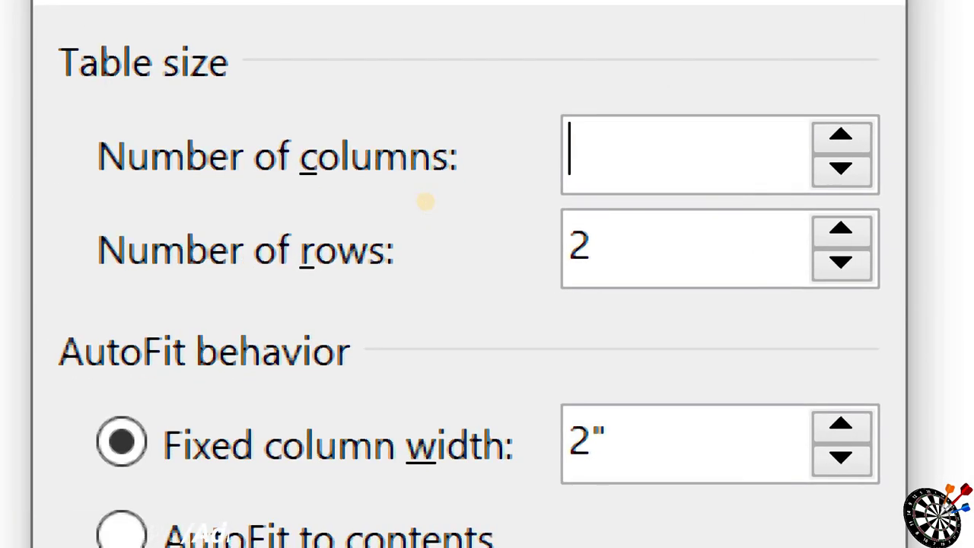
{"action": "type", "text": "65"}
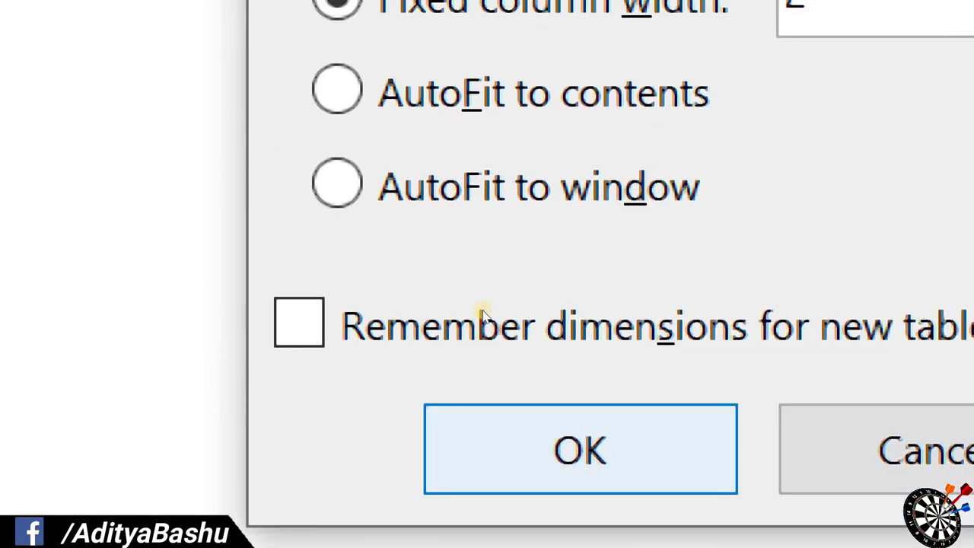
{"action": "key", "text": "Return"}
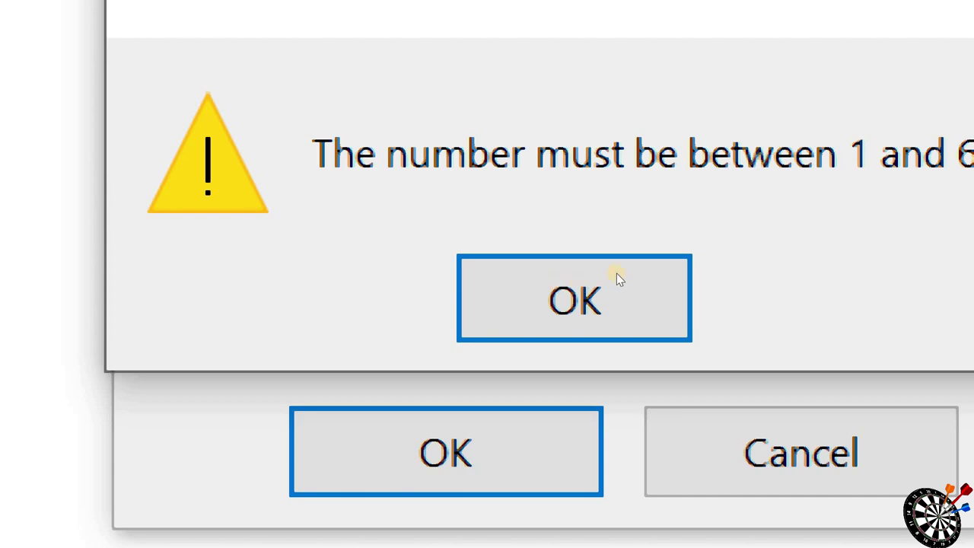
Dismiss the column-limit warning and reduce the column count to 6
{"action": "key", "text": "Return"}
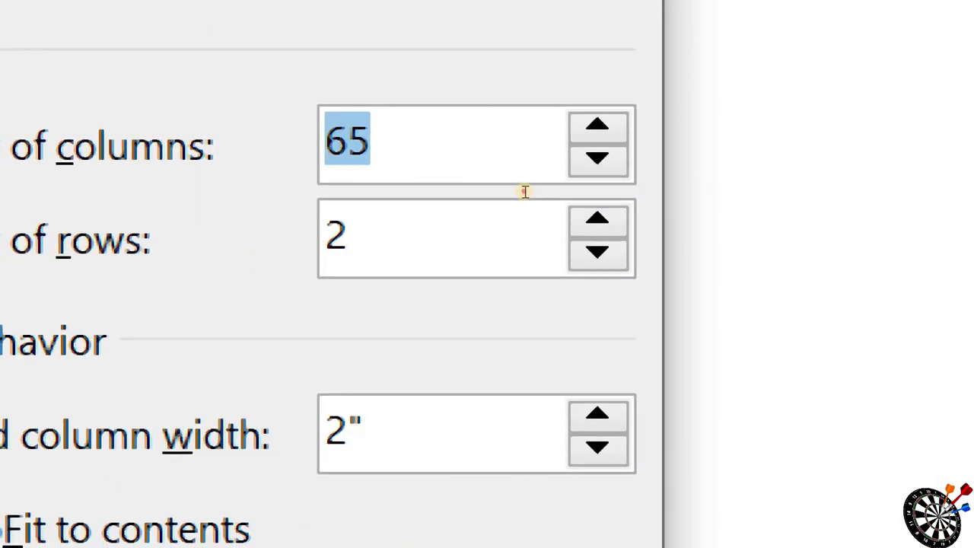
{"action": "key", "text": "End"}
{"action": "key", "text": "BackSpace"}
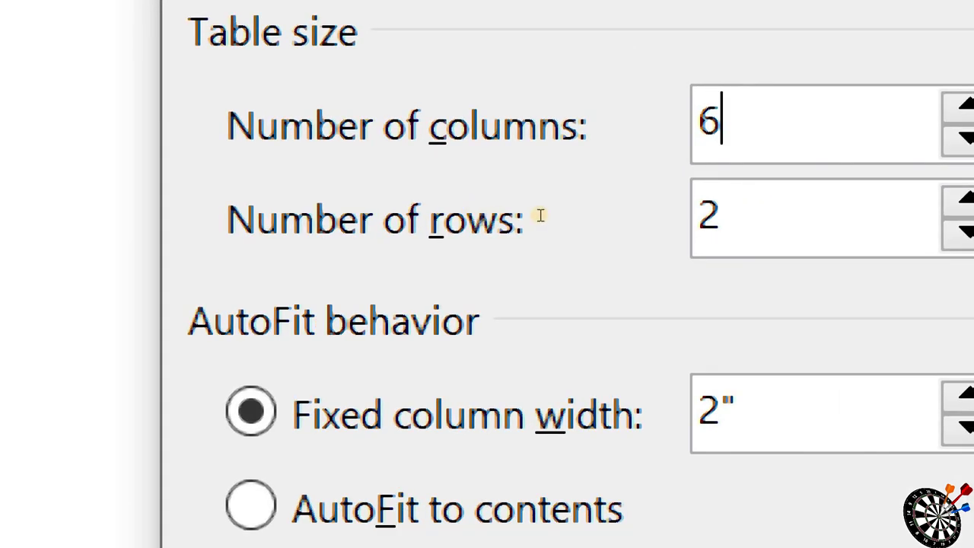
Try 32768 rows, dismiss the 1–32767 row-limit warning, and clear the row count
{"action": "key", "text": "BackSpace"}
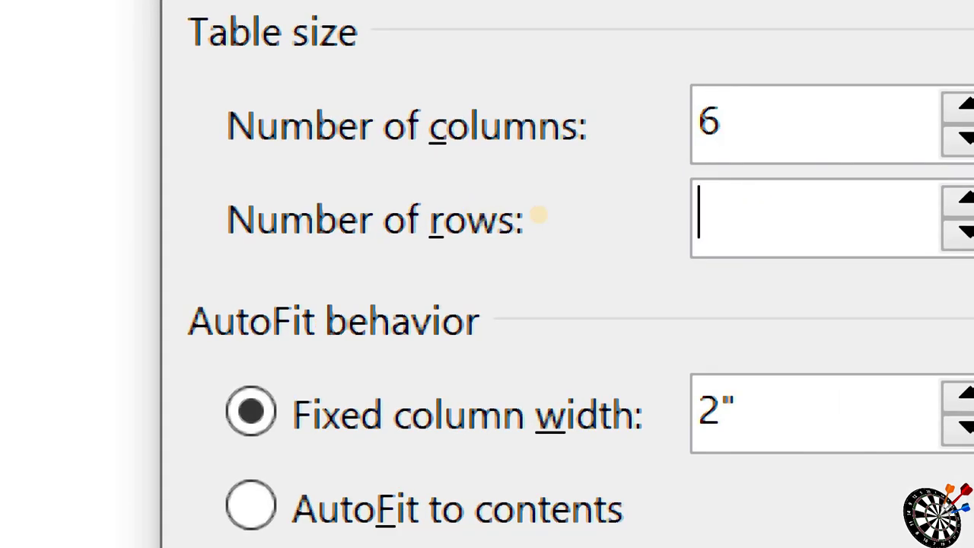
{"action": "type", "text": "32"}
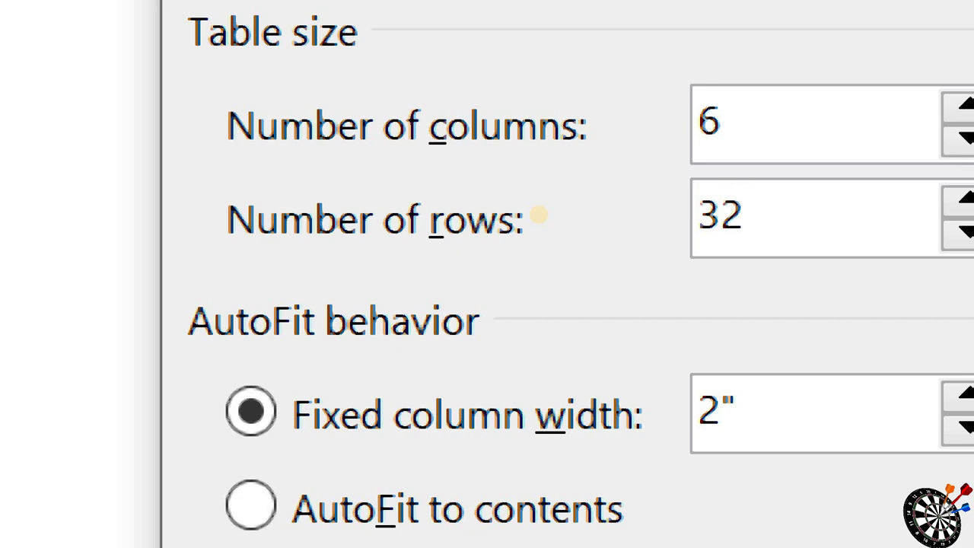
{"action": "type", "text": "768"}
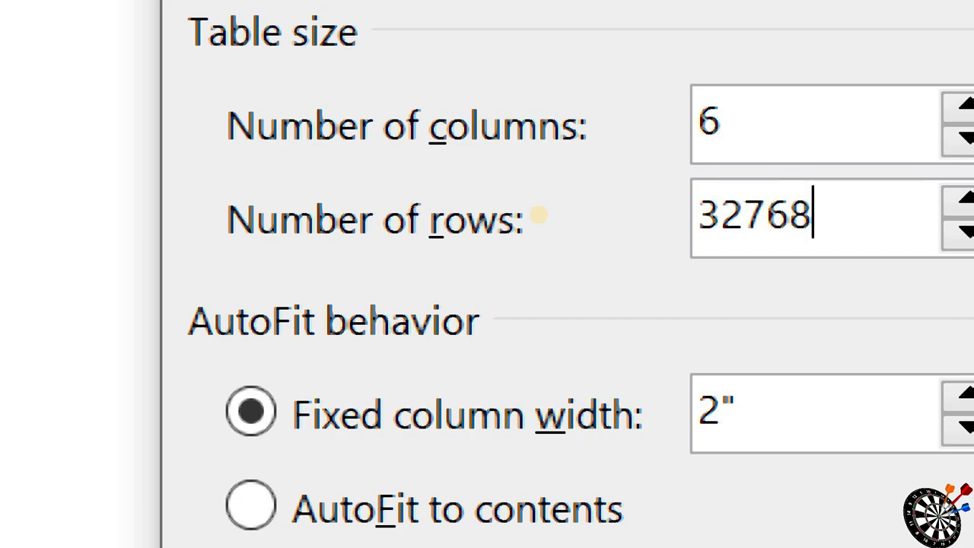
{"action": "key", "text": "Return"}
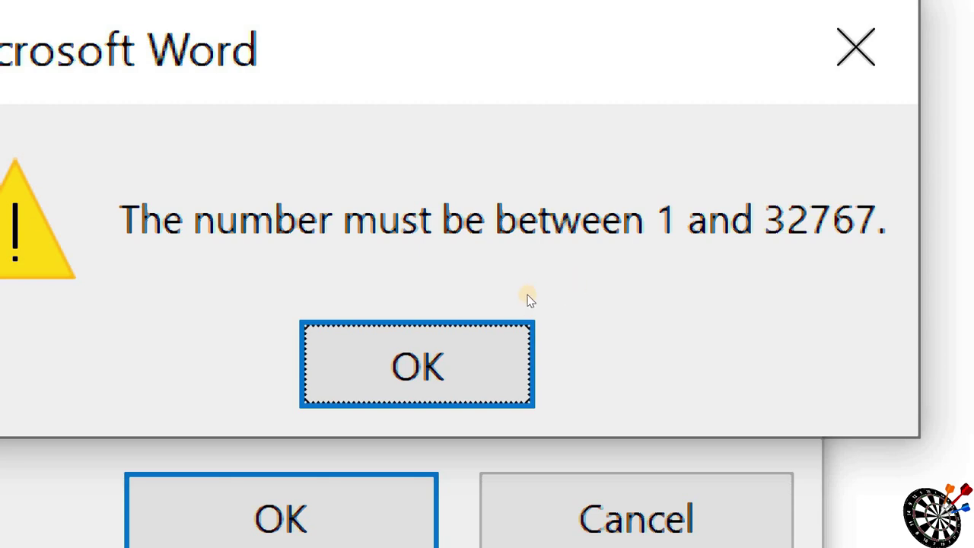
{"action": "key", "text": "Return"}
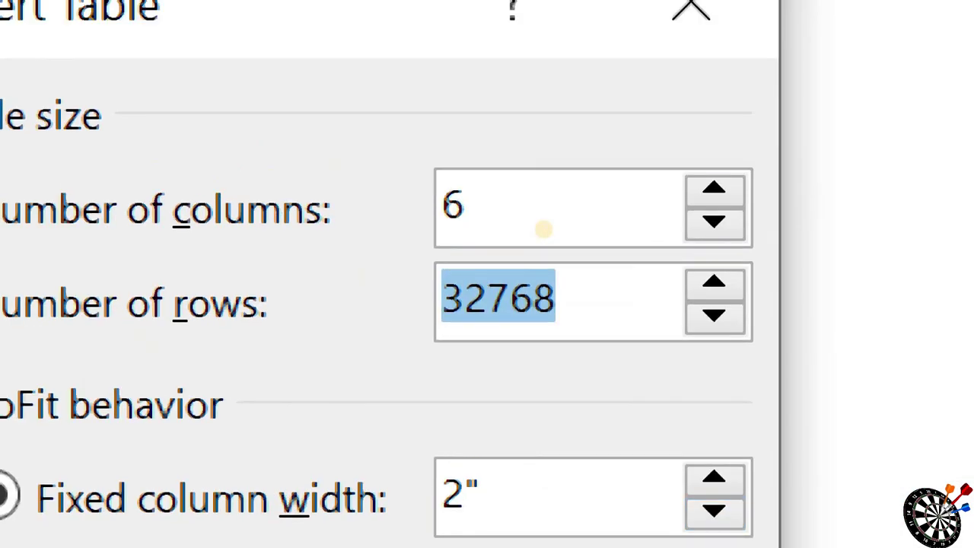
{"action": "key", "text": "BackSpace"}
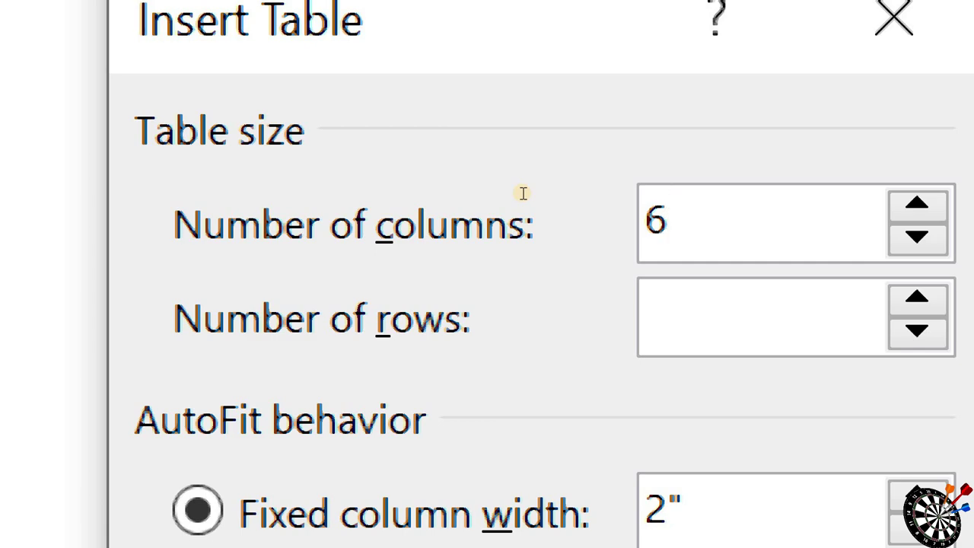
Insert a table with 10 columns and 20 rows from the Insert Table dialog
{"action": "type", "text": "3"}
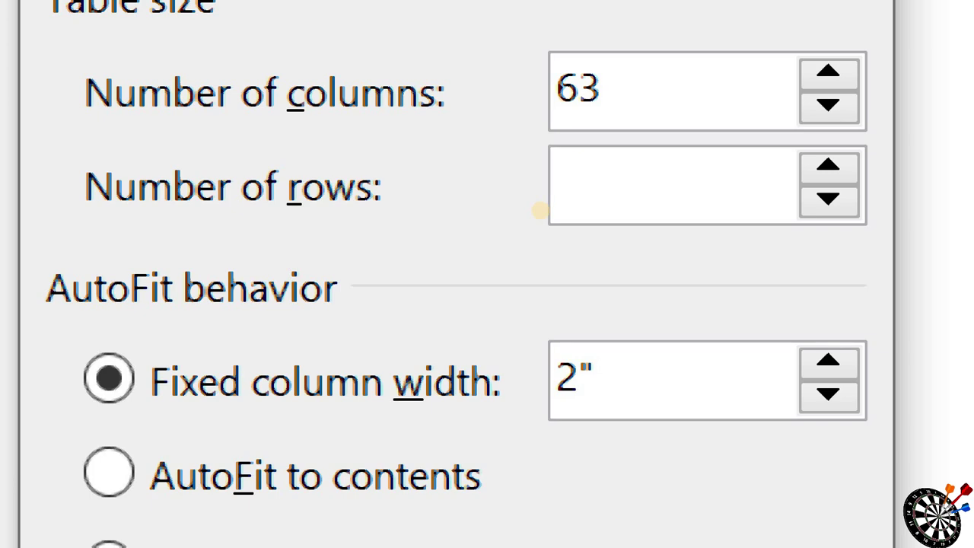
{"action": "type", "text": "327"}
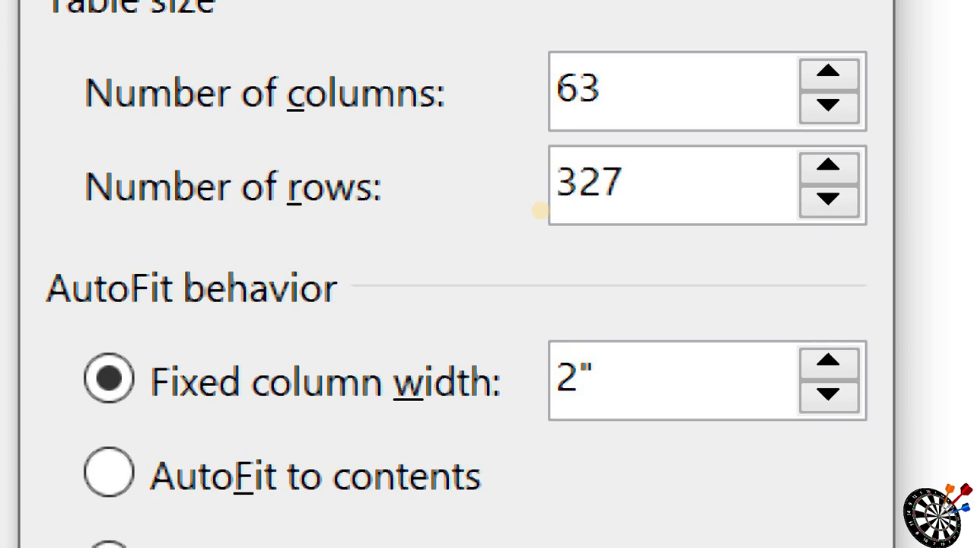
{"action": "type", "text": "67"}
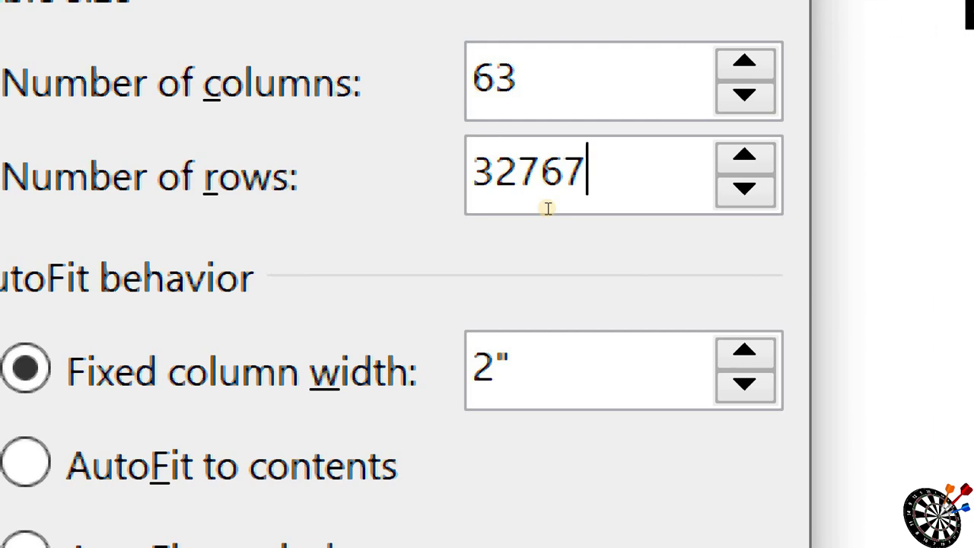
{"action": "key", "text": "BackSpace"}
{"action": "key", "text": "BackSpace"}
{"action": "key", "text": "BackSpace"}
{"action": "key", "text": "BackSpace"}
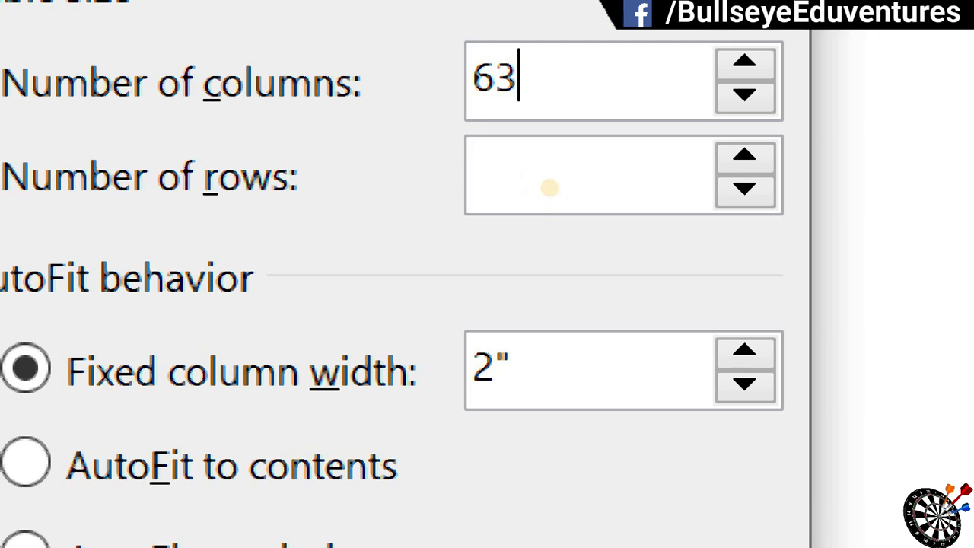
{"action": "key", "text": "BackSpace"}
{"action": "key", "text": "BackSpace"}
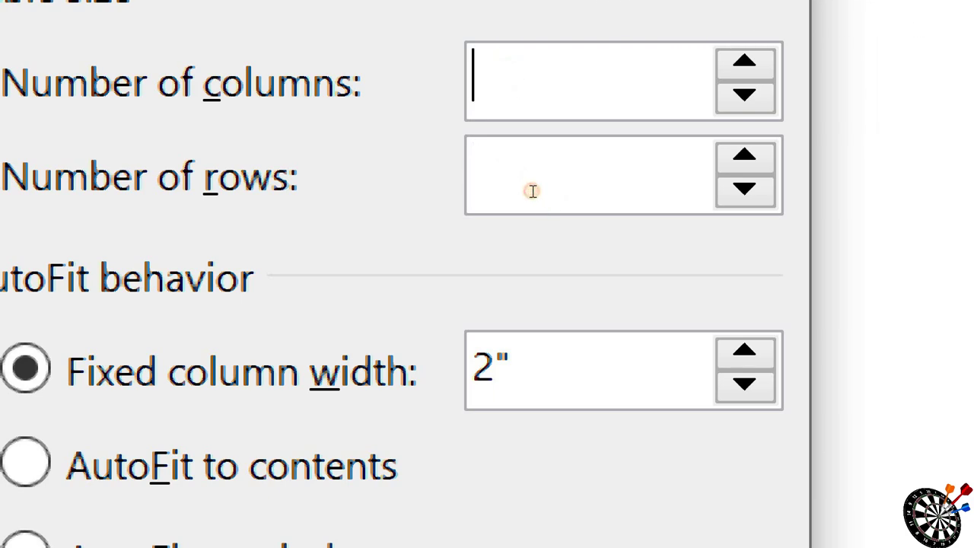
{"action": "type", "text": "10"}
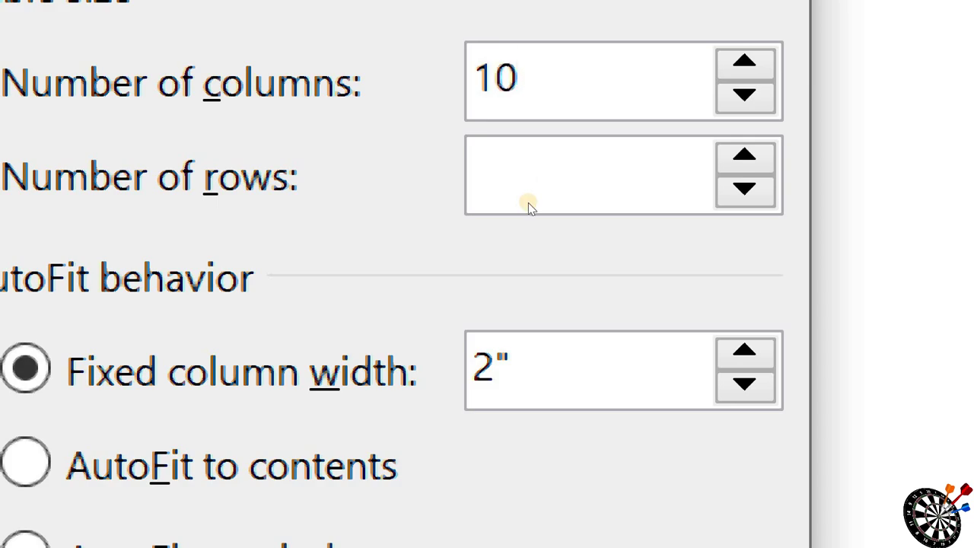
{"action": "left_click", "coordinate": [528, 205]}
{"action": "type", "text": "2"}
{"action": "type", "text": "0"}
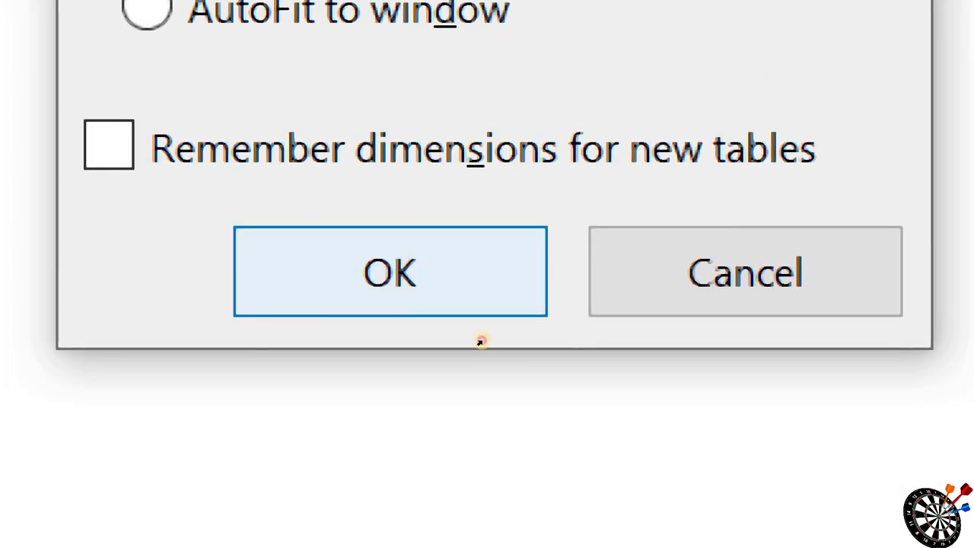
{"action": "key", "text": "Return"}
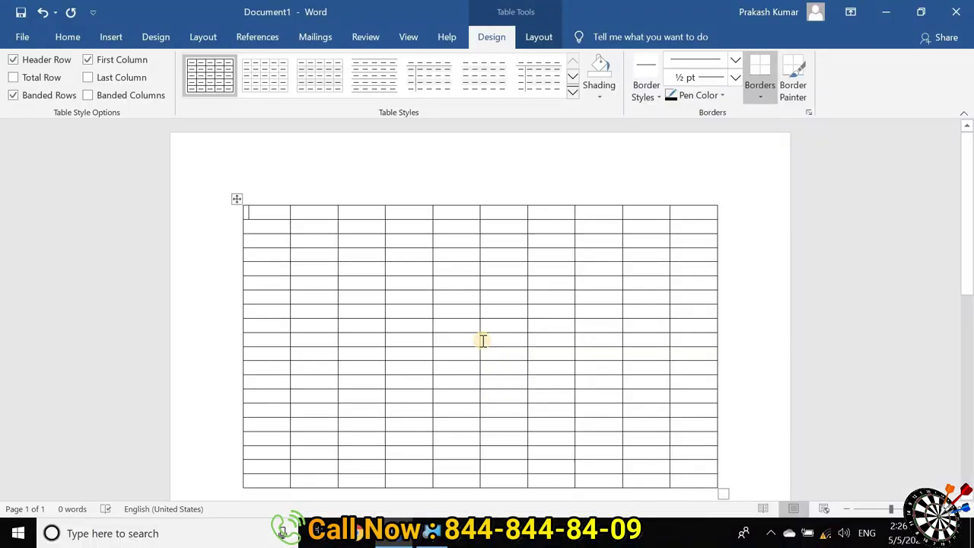
Select the whole new 10-by-20 table
{"action": "scroll", "coordinate": [479, 342], "scroll_direction": "down", "scroll_amount": 3}
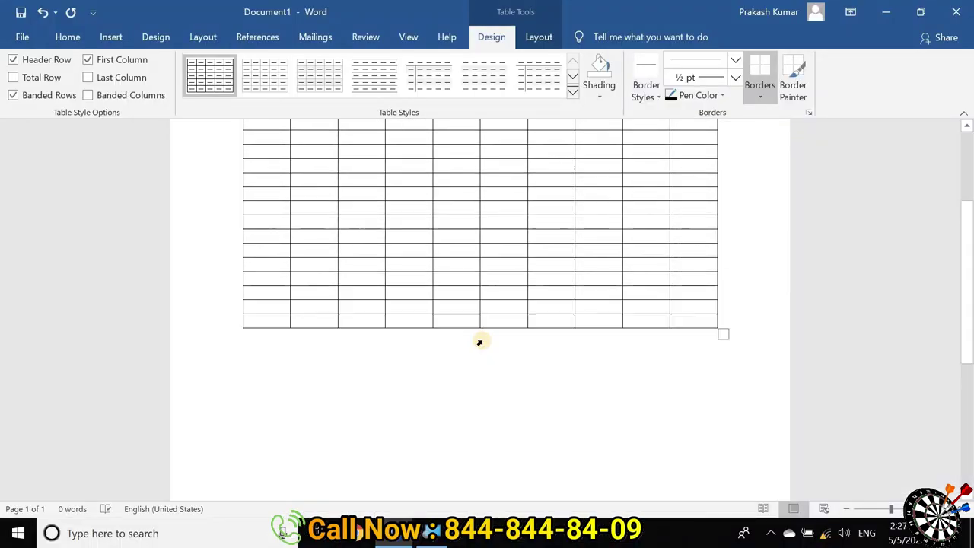
{"action": "key", "text": "ctrl+Home"}
{"action": "key", "text": "ctrl+a"}
Delete the 10-by-20 table and choose Draw Table from the Table menu
{"action": "key", "text": "BackSpace"}
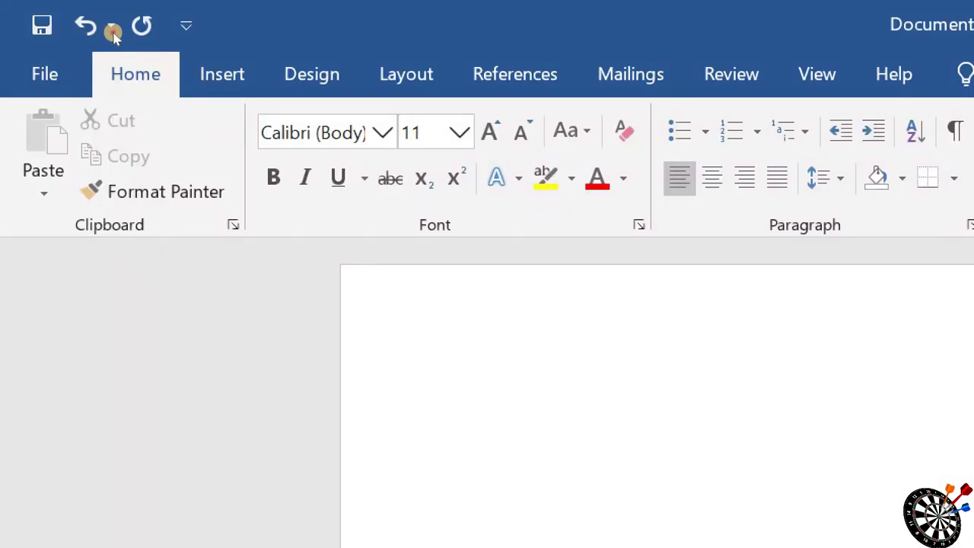
{"action": "left_click", "coordinate": [222, 74]}
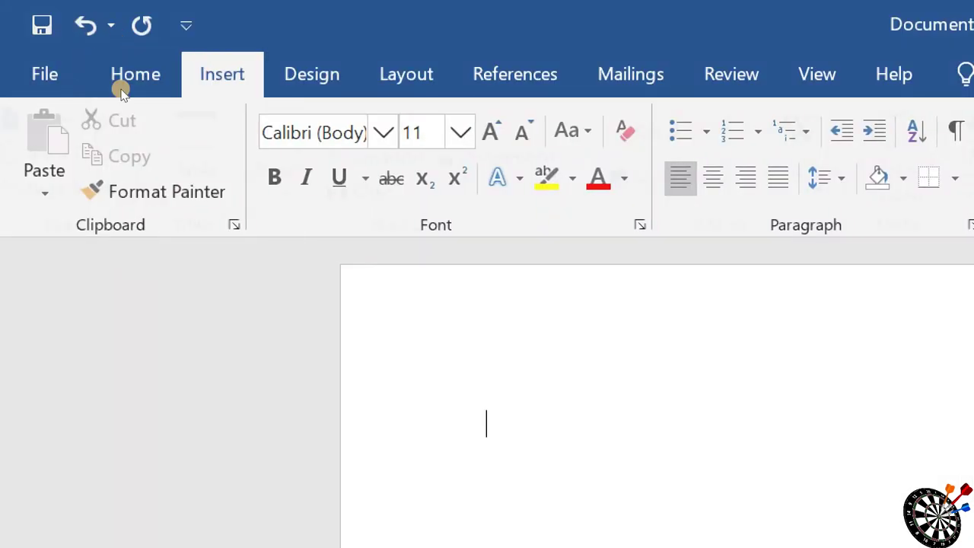
{"action": "left_click", "coordinate": [211, 156]}
{"action": "key", "text": "Up"}
{"action": "key", "text": "Up"}
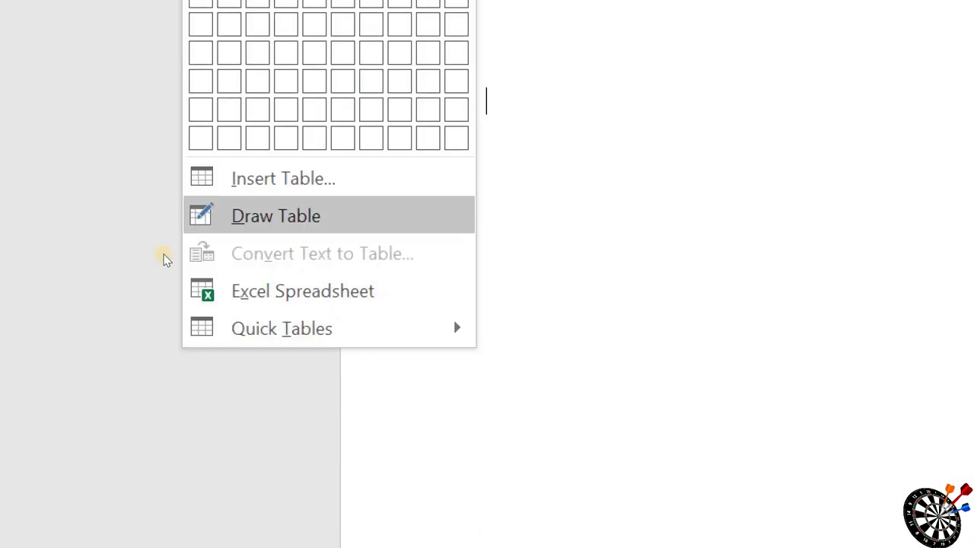
{"action": "key", "text": "Up"}
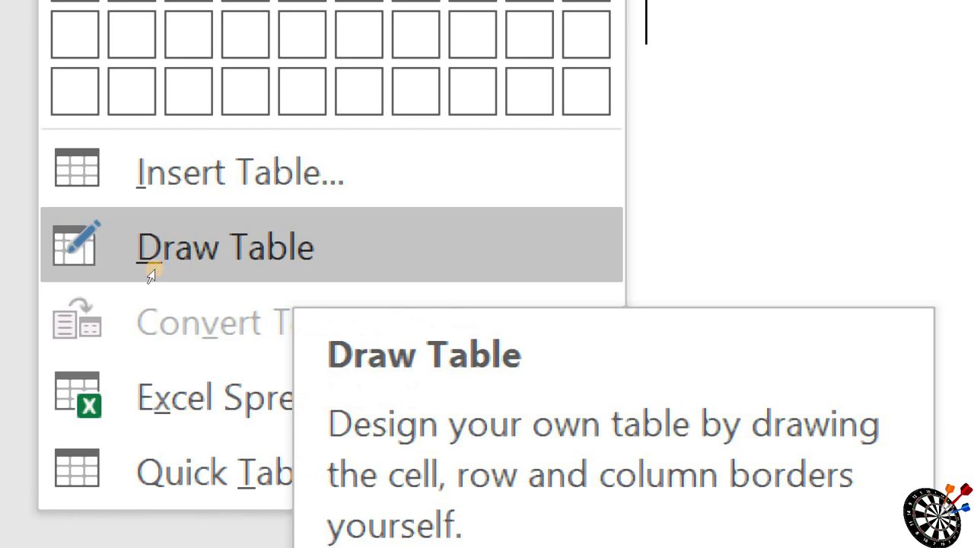
{"action": "left_click", "coordinate": [154, 269]}
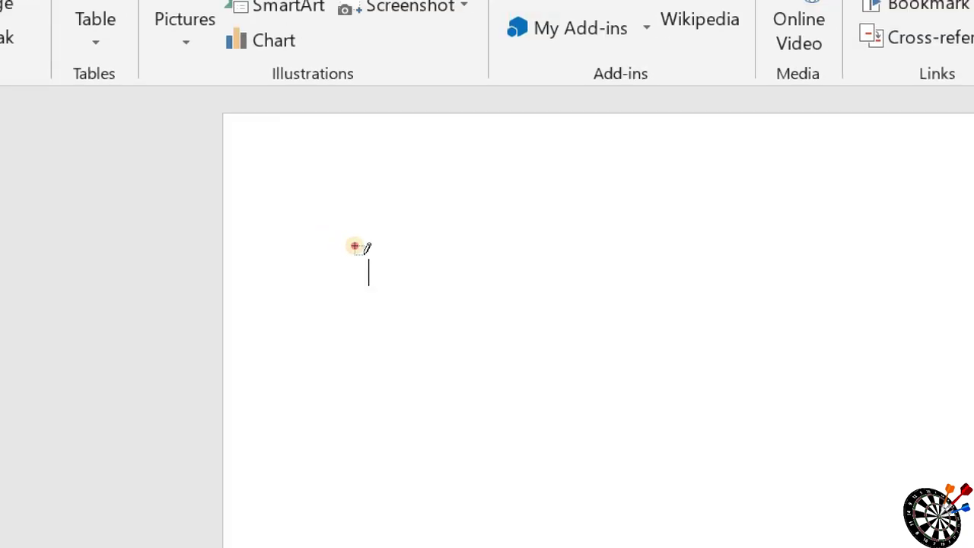
Draw an outer border, three column lines and three row lines, then select the table
{"action": "left_click_drag", "start_coordinate": [447, 249], "coordinate": [774, 344]}
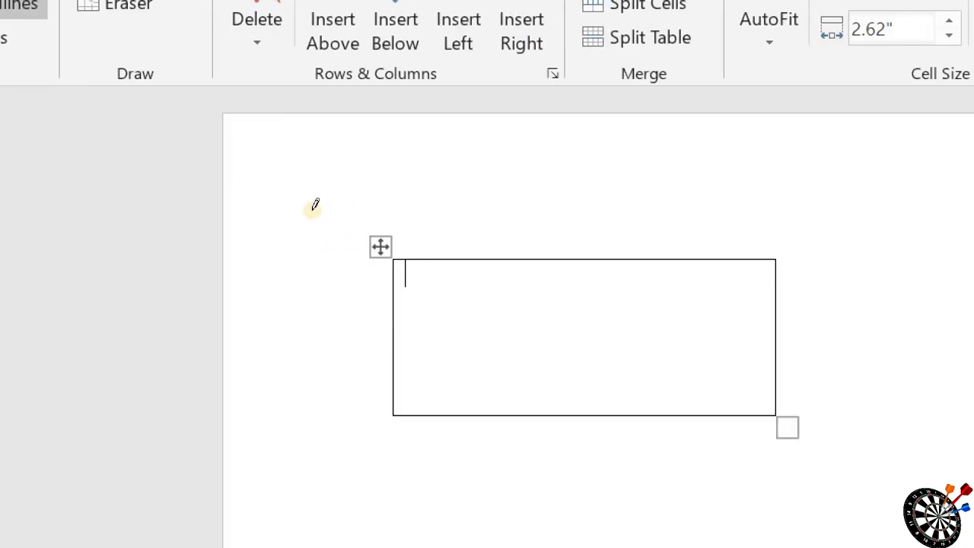
{"action": "left_click_drag", "start_coordinate": [505, 261], "coordinate": [505, 414]}
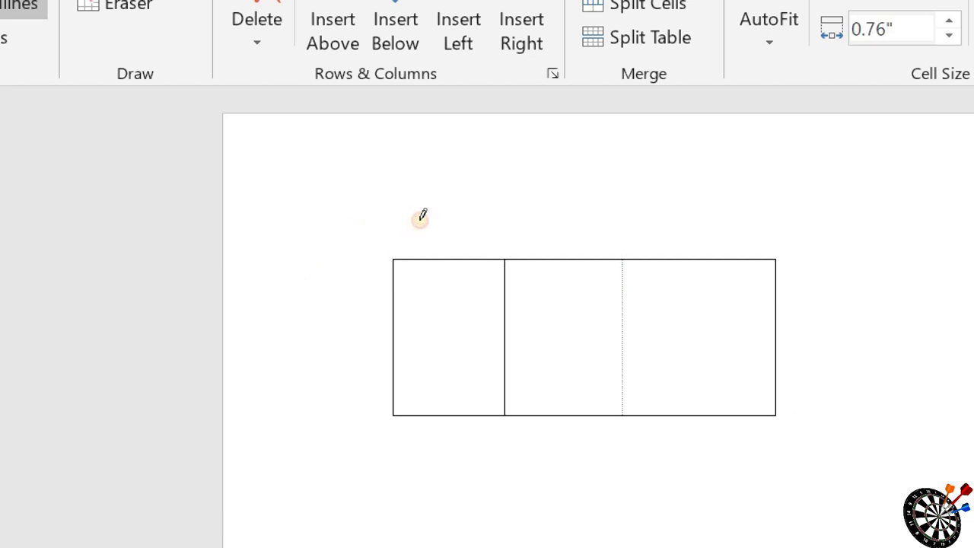
{"action": "left_click_drag", "start_coordinate": [621, 261], "coordinate": [620, 414]}
{"action": "left_click_drag", "start_coordinate": [709, 260], "coordinate": [708, 414]}
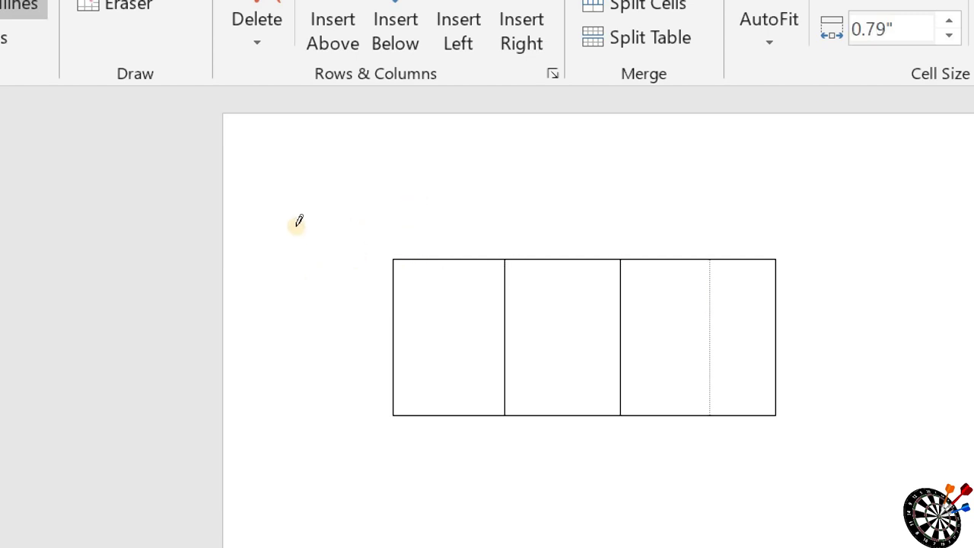
{"action": "left_click_drag", "start_coordinate": [395, 294], "coordinate": [775, 294]}
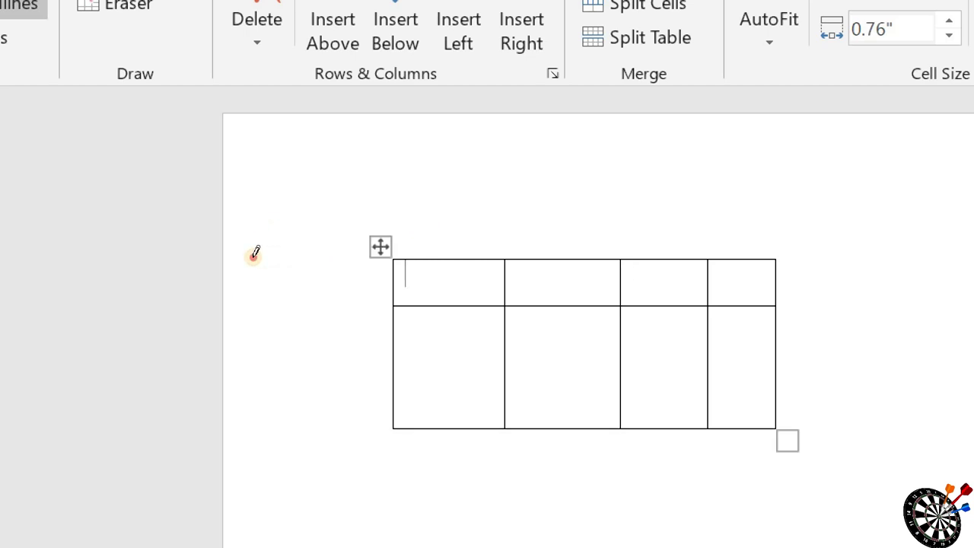
{"action": "left_click_drag", "start_coordinate": [394, 363], "coordinate": [775, 363]}
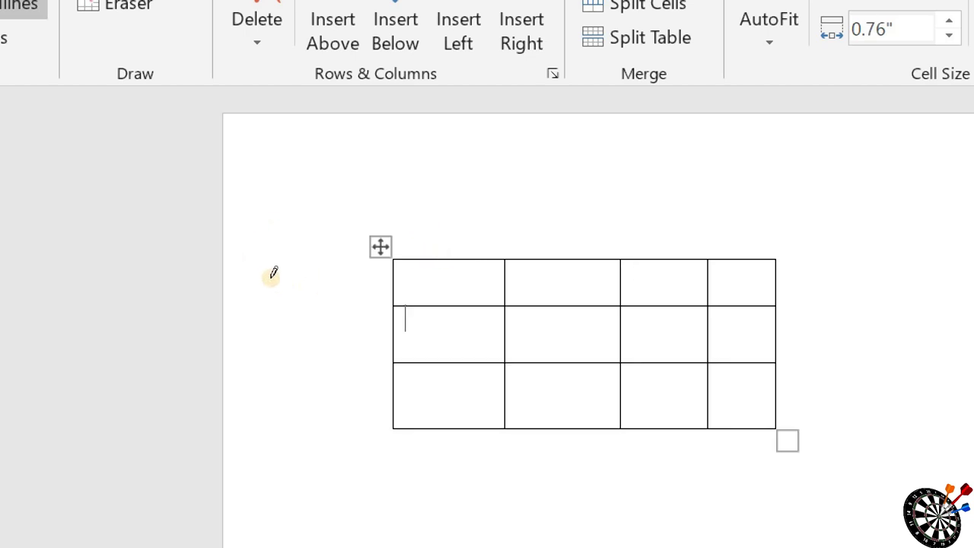
{"action": "left_click_drag", "start_coordinate": [430, 265], "coordinate": [440, 267]}
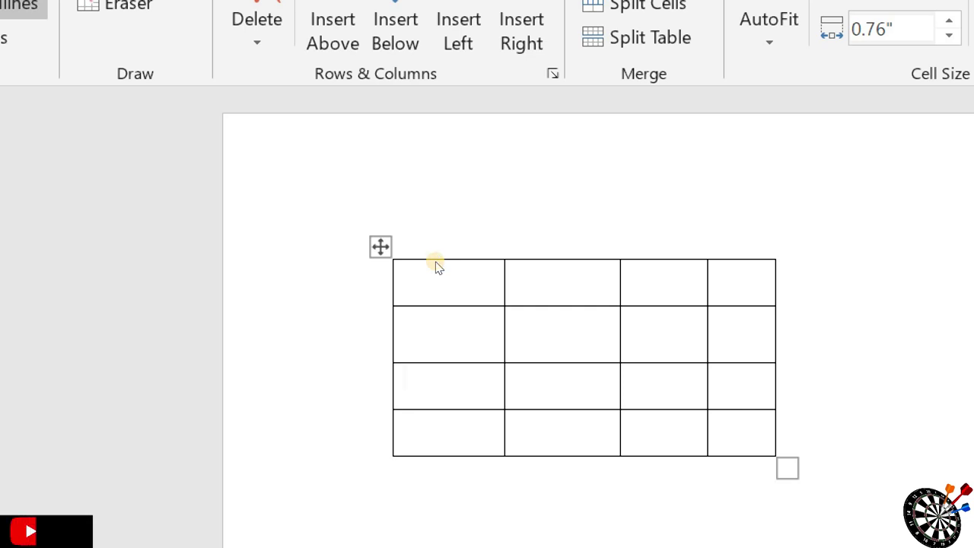
{"action": "key", "text": "ctrl+a"}
Delete the drawn table, then type RAM and SHYAM PRAKASH separated by a tab
{"action": "key", "text": "BackSpace"}
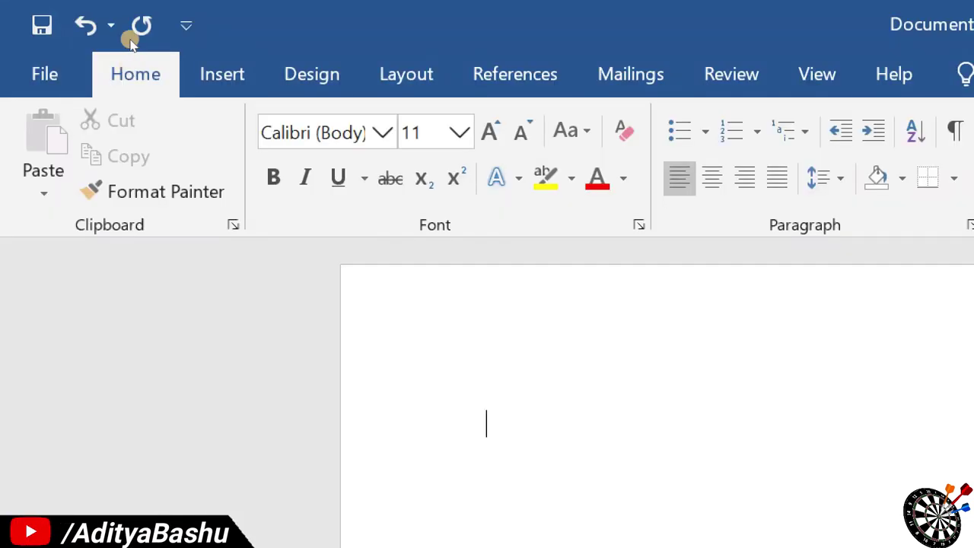
{"action": "key", "text": "alt+n"}
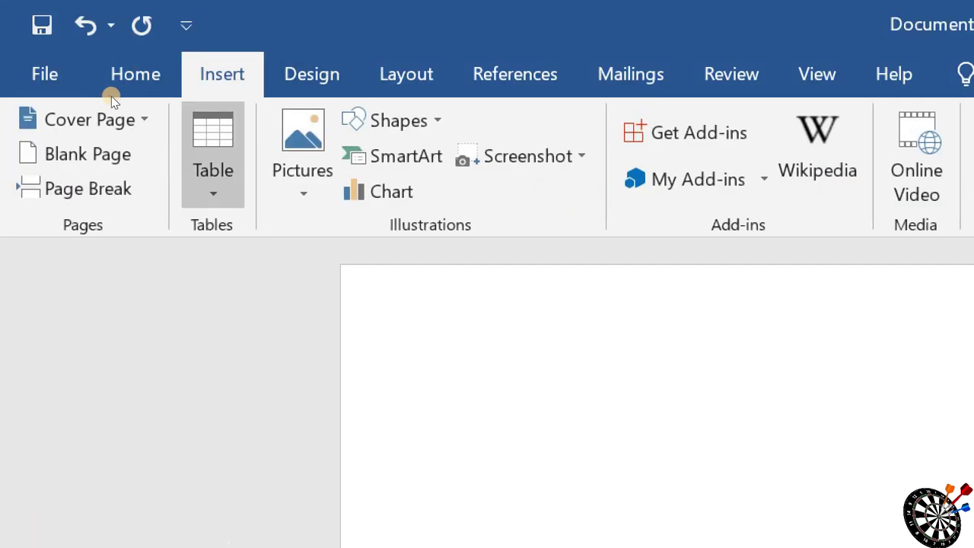
{"action": "key", "text": "t"}
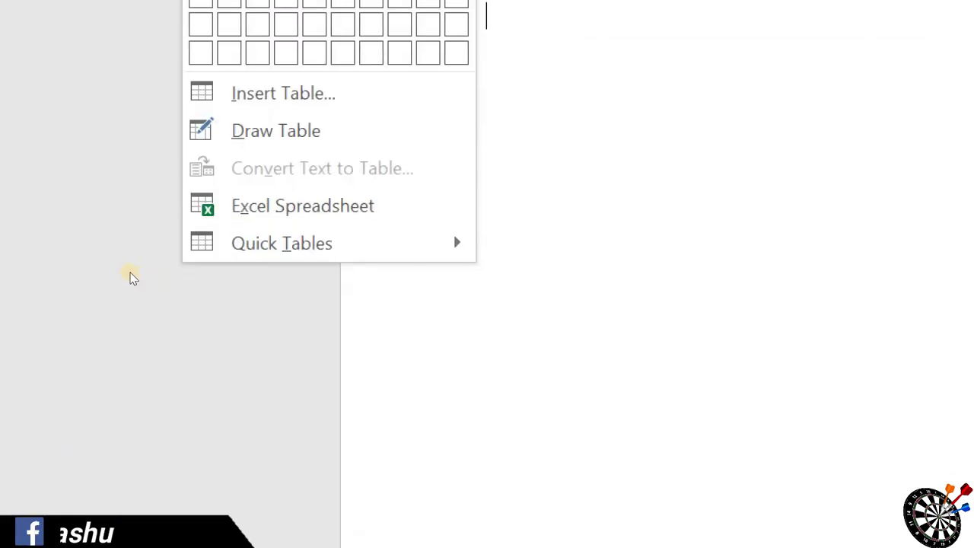
{"action": "key", "text": "Down"}
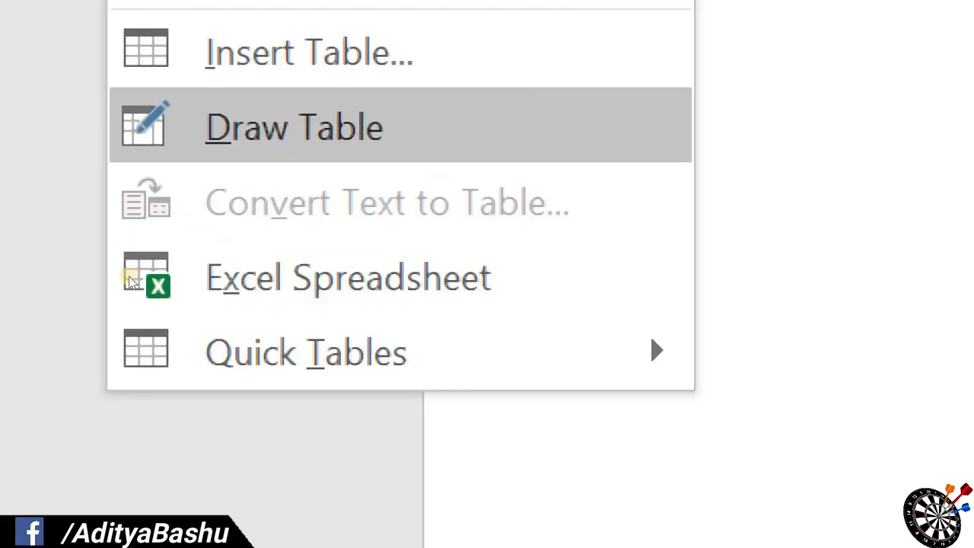
{"action": "key", "text": "Down"}
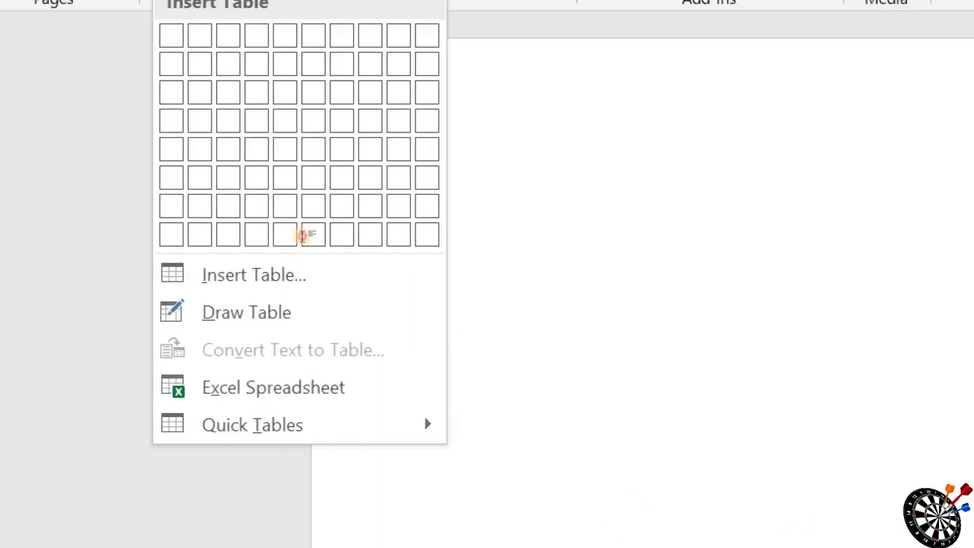
{"action": "left_click", "coordinate": [303, 237]}
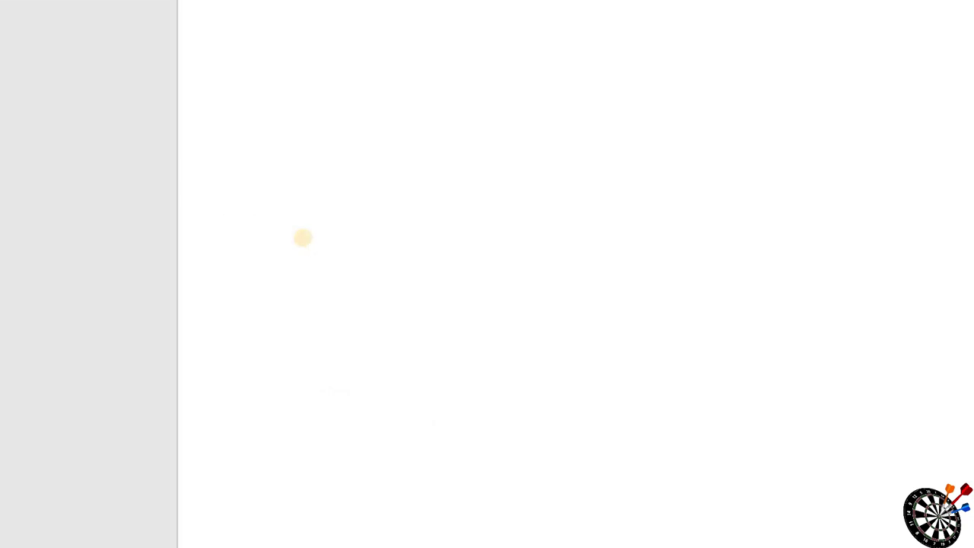
{"action": "type", "text": "RA"}
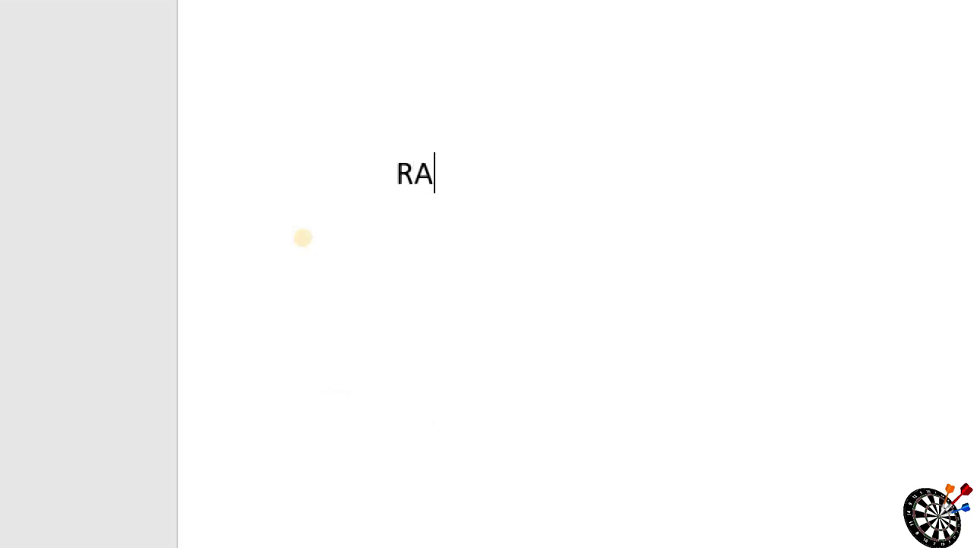
{"action": "type", "text": "M\t"}
{"action": "type", "text": "SH"}
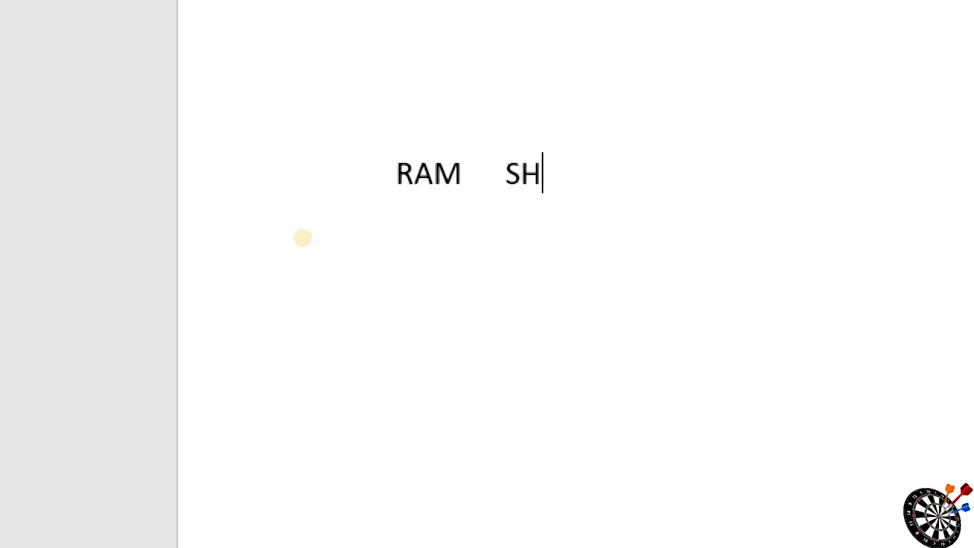
{"action": "type", "text": "YAM "}
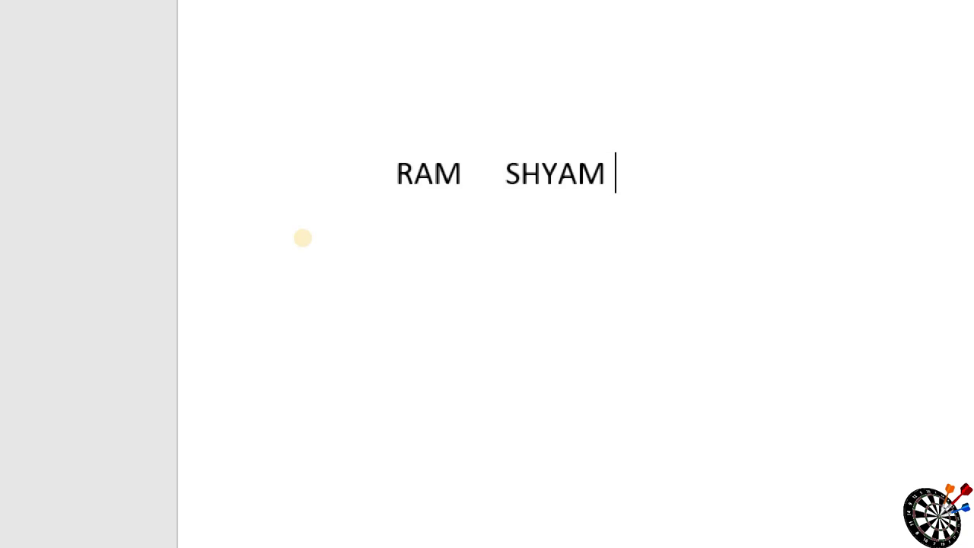
{"action": "type", "text": "PRAK"}
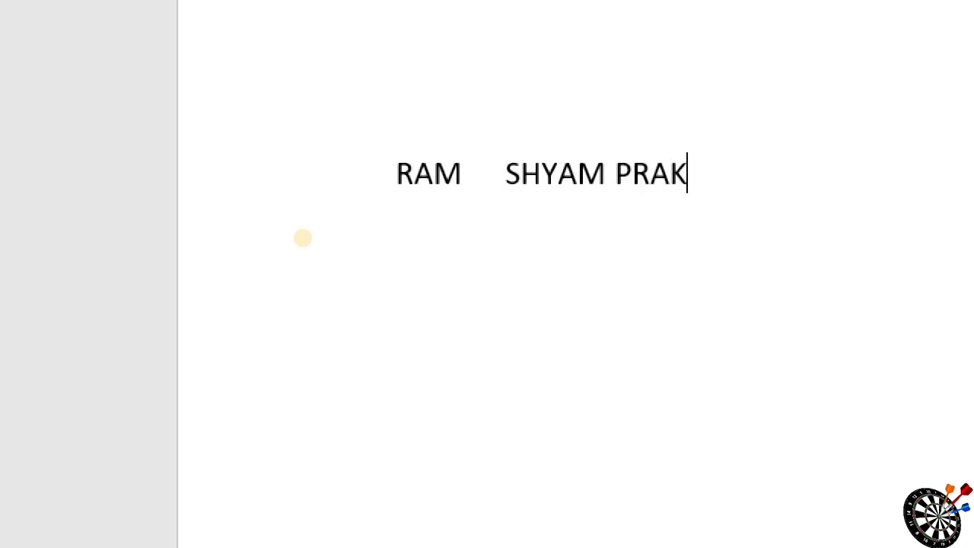
{"action": "type", "text": "ASH"}
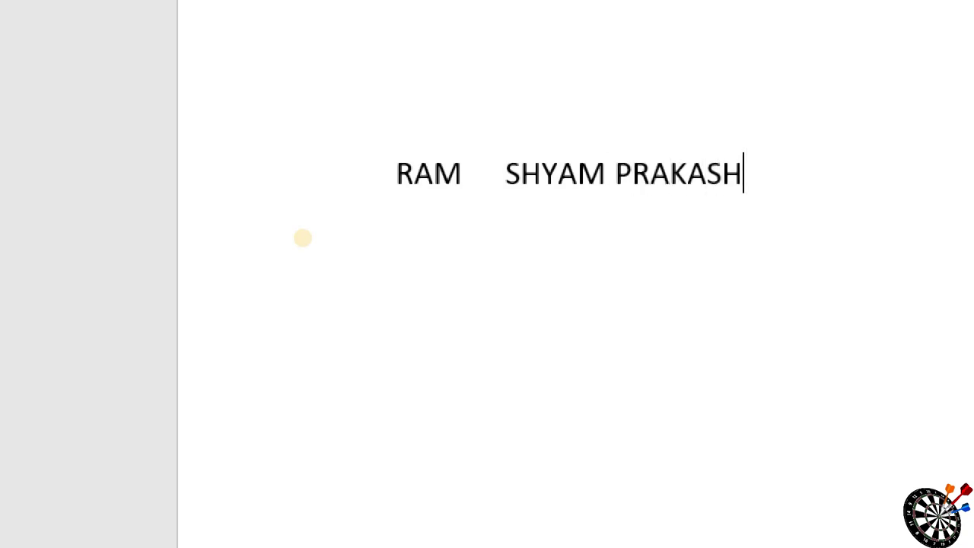
Convert the tab-separated RAM / SHYAM PRAKASH line into a table at tabs, then delete it
{"action": "key", "text": "ctrl+a"}
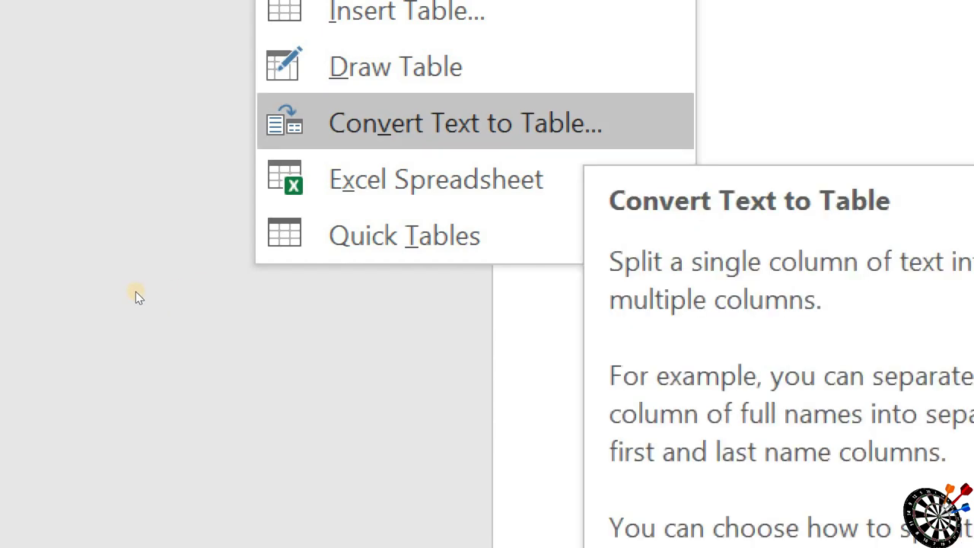
{"action": "left_click", "coordinate": [137, 296]}
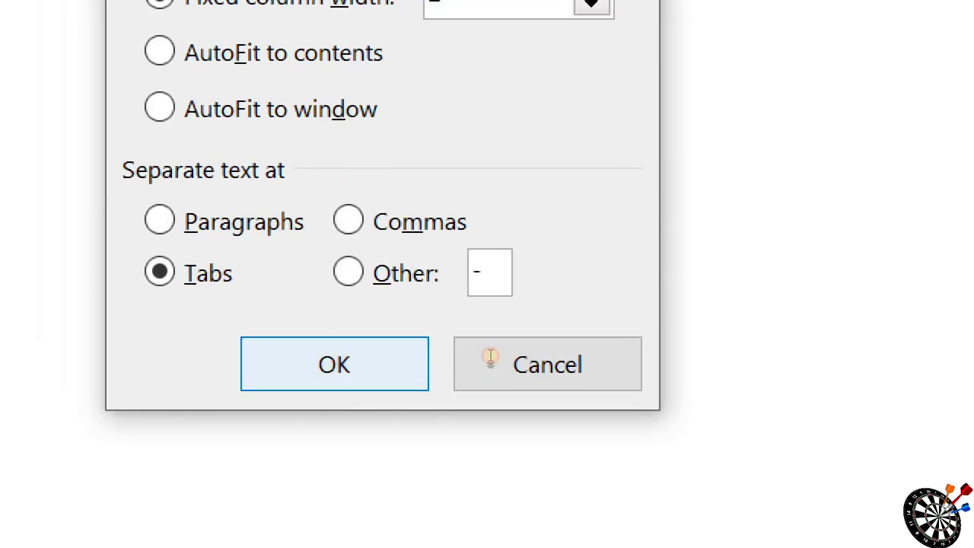
{"action": "key", "text": "Return"}
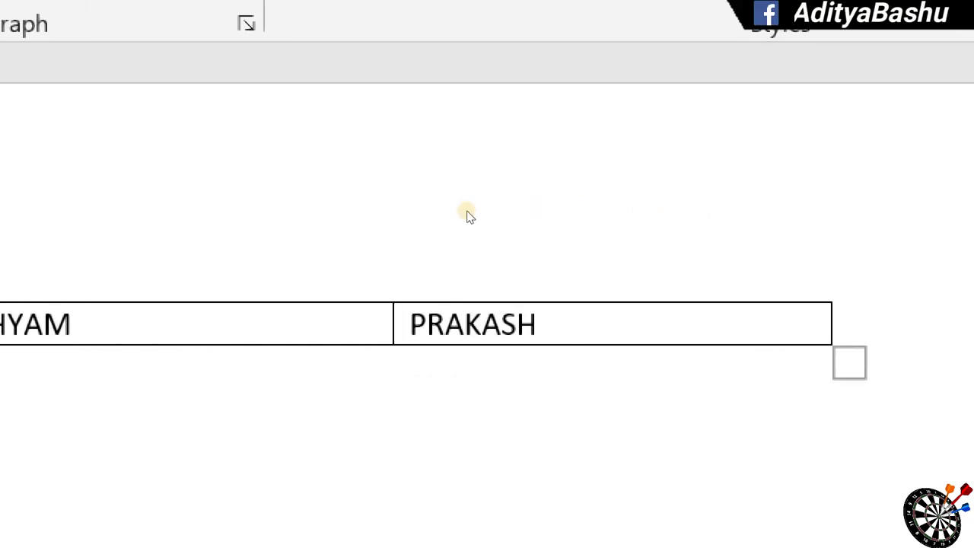
{"action": "key", "text": "ctrl+a"}
{"action": "key", "text": "Delete"}
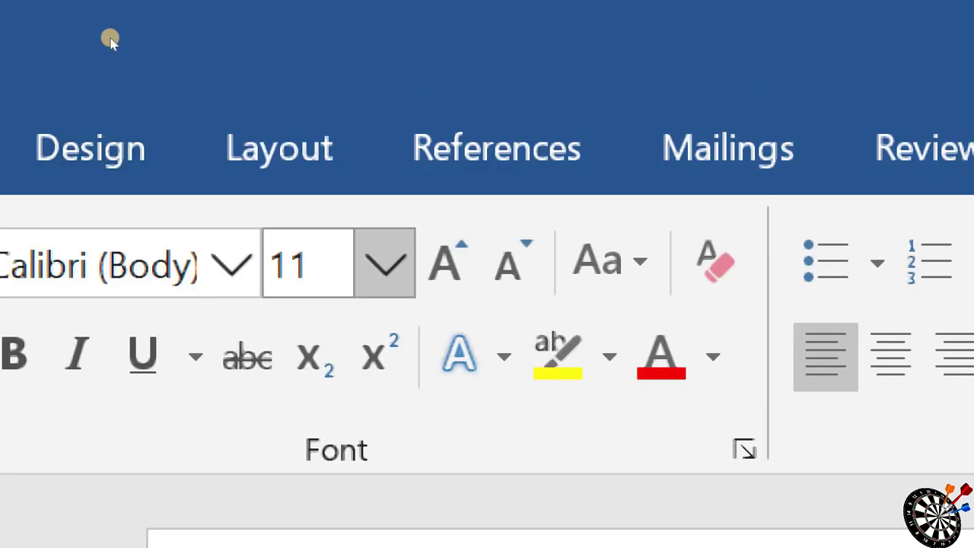
Embed an Excel spreadsheet and enter BULLSEYE, PRAKASH and ADITYA in cells A1 to C1
{"action": "left_click", "coordinate": [357, 148]}
{"action": "left_click", "coordinate": [337, 343]}
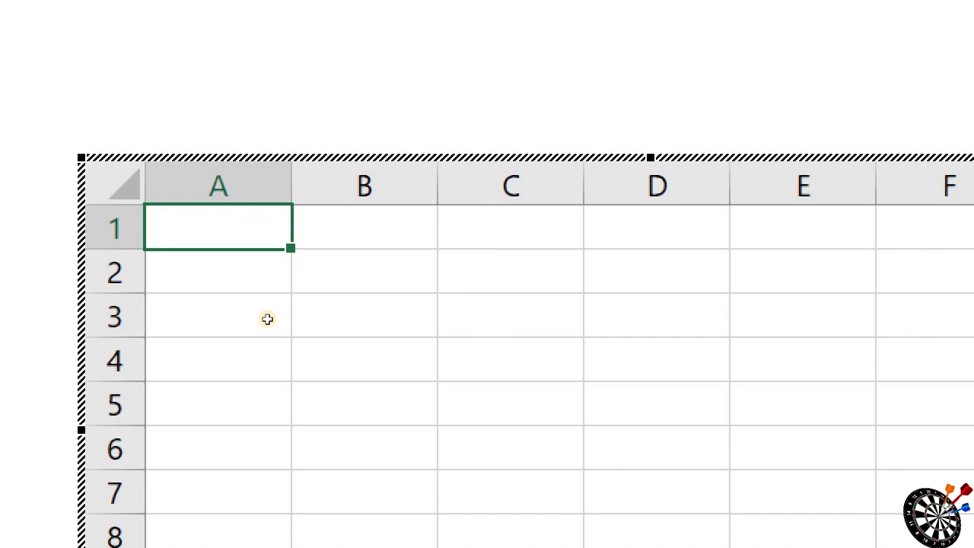
{"action": "type", "text": "BULLSEYE"}
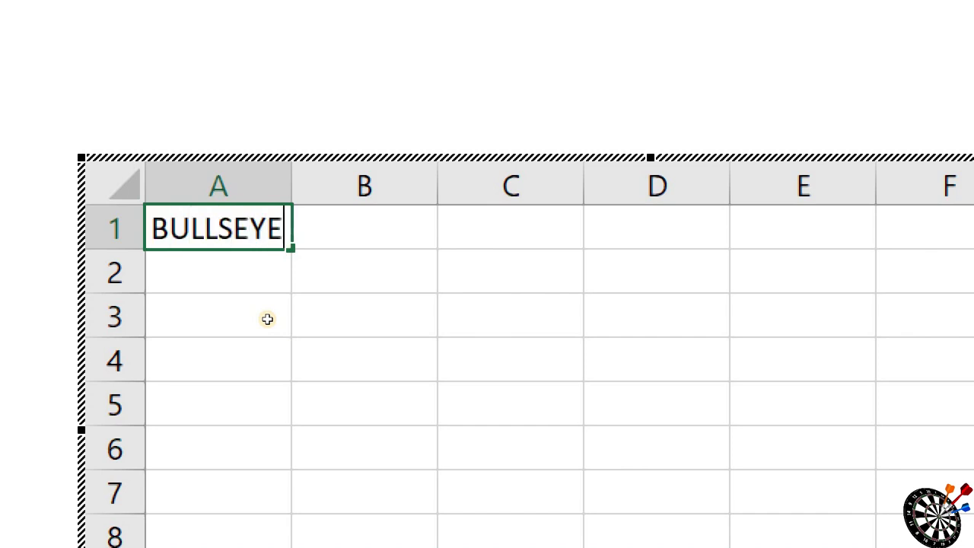
{"action": "key", "text": "Tab"}
{"action": "type", "text": "PRA"}
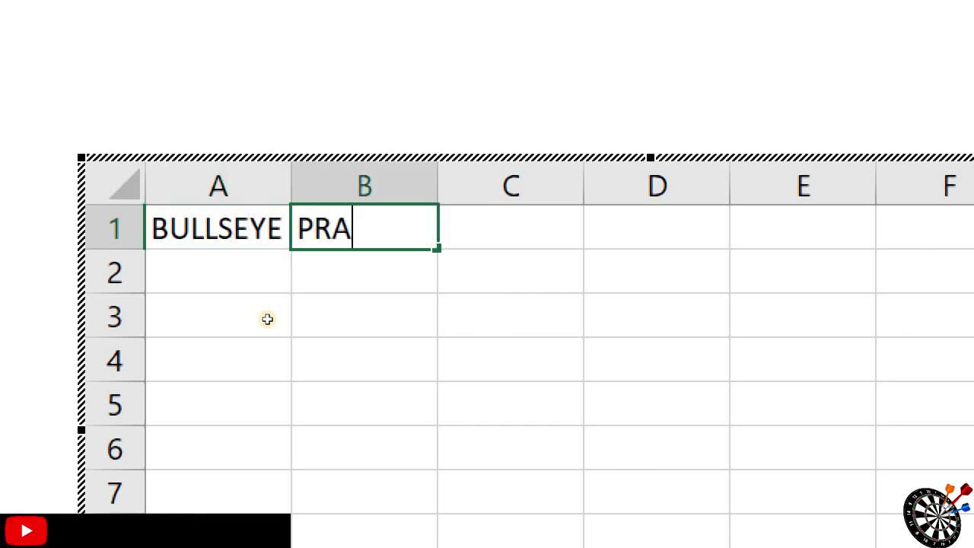
{"action": "type", "text": "KASH"}
{"action": "key", "text": "Tab"}
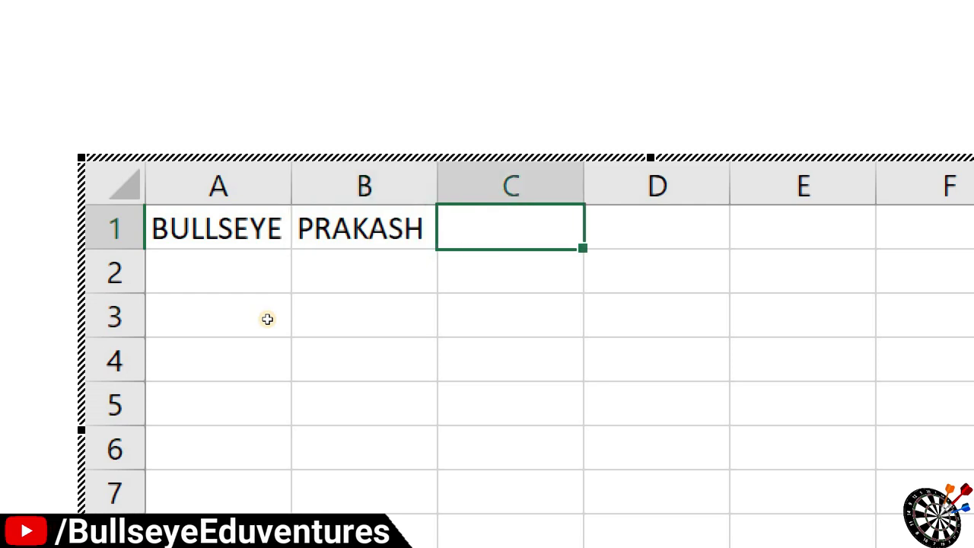
{"action": "type", "text": "ADI"}
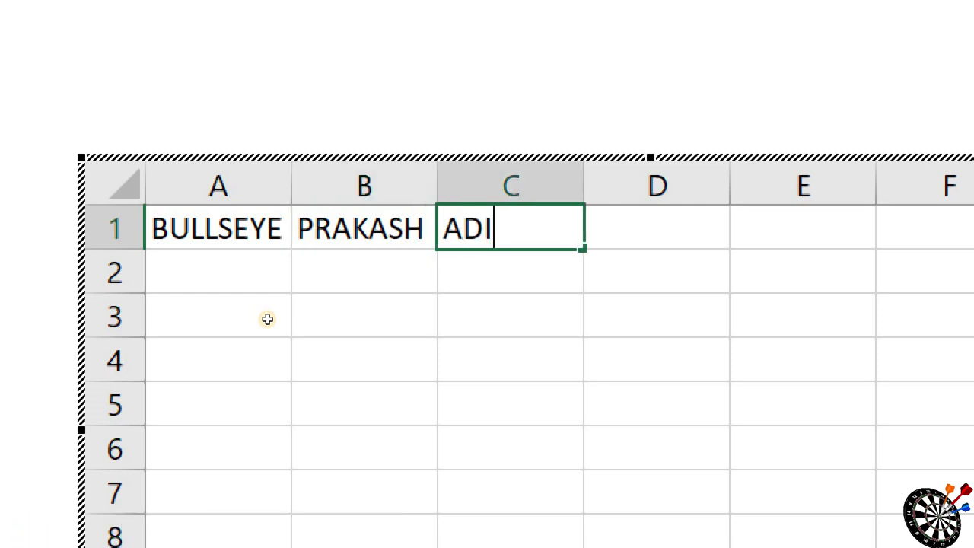
{"action": "type", "text": "TYA"}
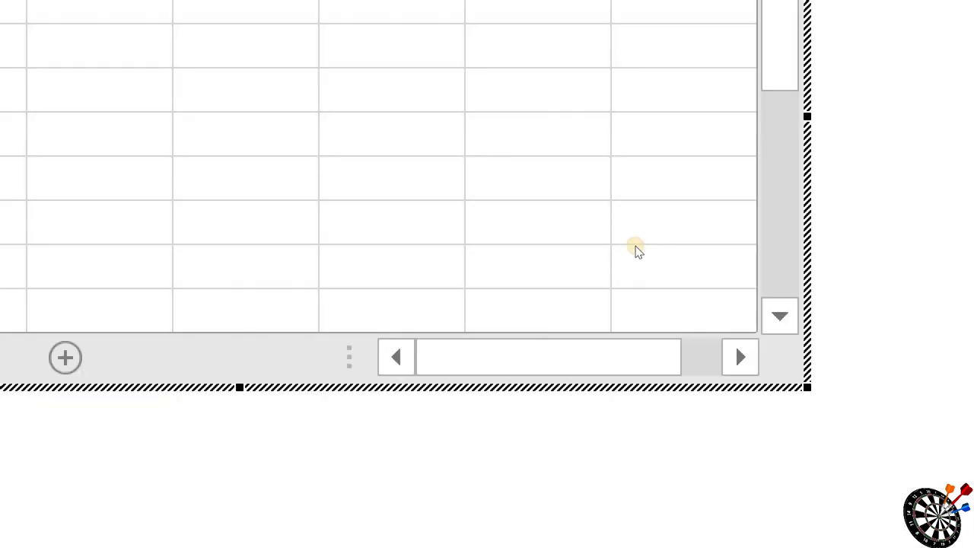
Delete the embedded spreadsheet, reopen the Table options, and dismiss the Not Responding warning
{"action": "left_click", "coordinate": [543, 97]}
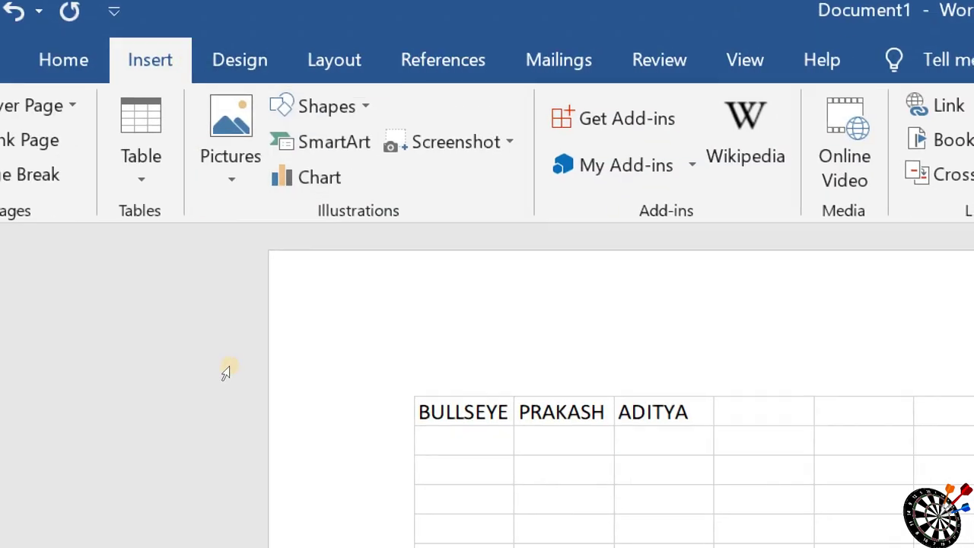
{"action": "key", "text": "ctrl+a"}
{"action": "key", "text": "Delete"}
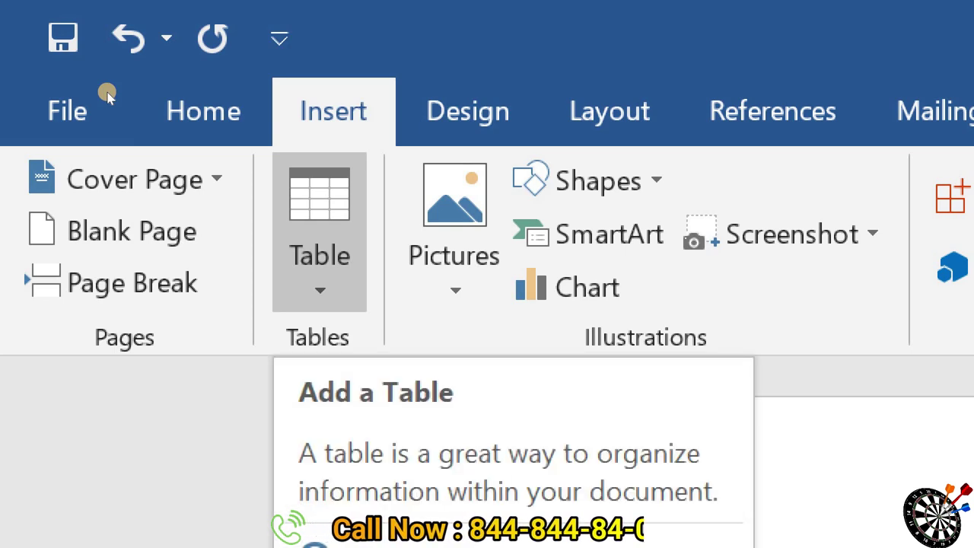
{"action": "left_click", "coordinate": [319, 251]}
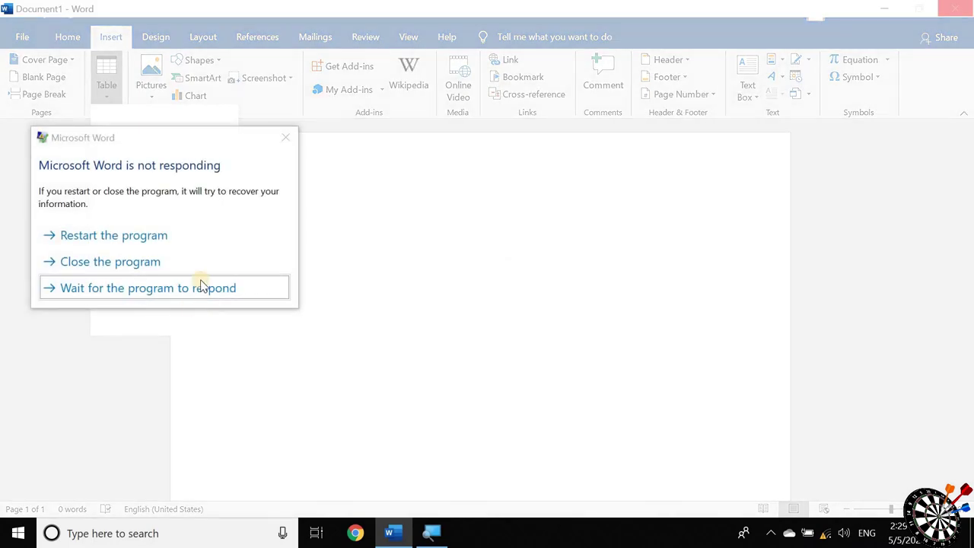
{"action": "left_click", "coordinate": [293, 139]}
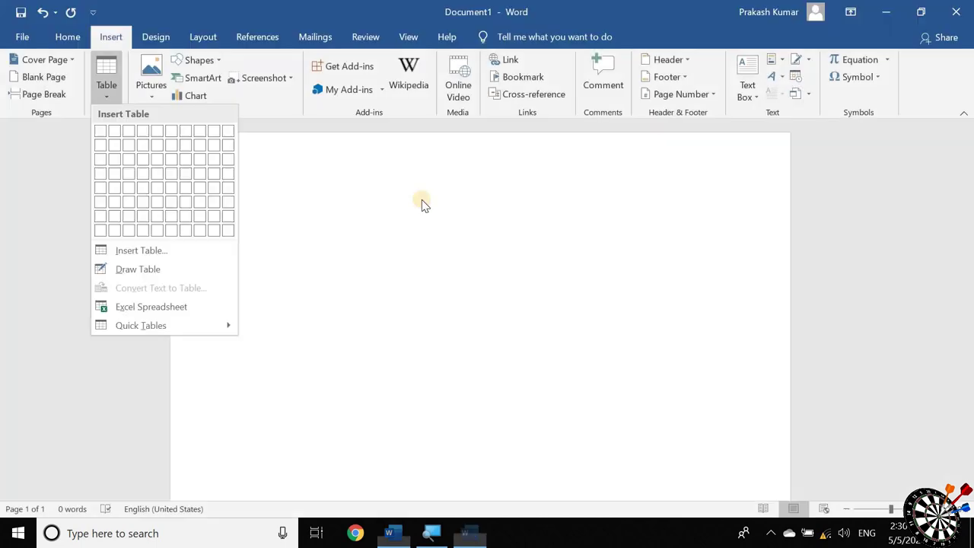
Insert the Calendar 2 quick table for May and select everything for deletion
{"action": "left_click", "coordinate": [364, 215]}
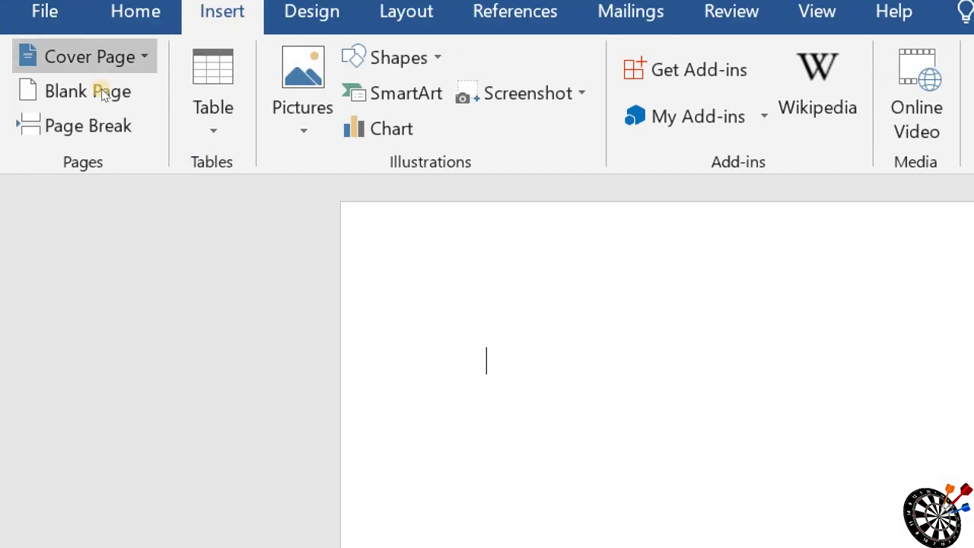
{"action": "left_click", "coordinate": [171, 76]}
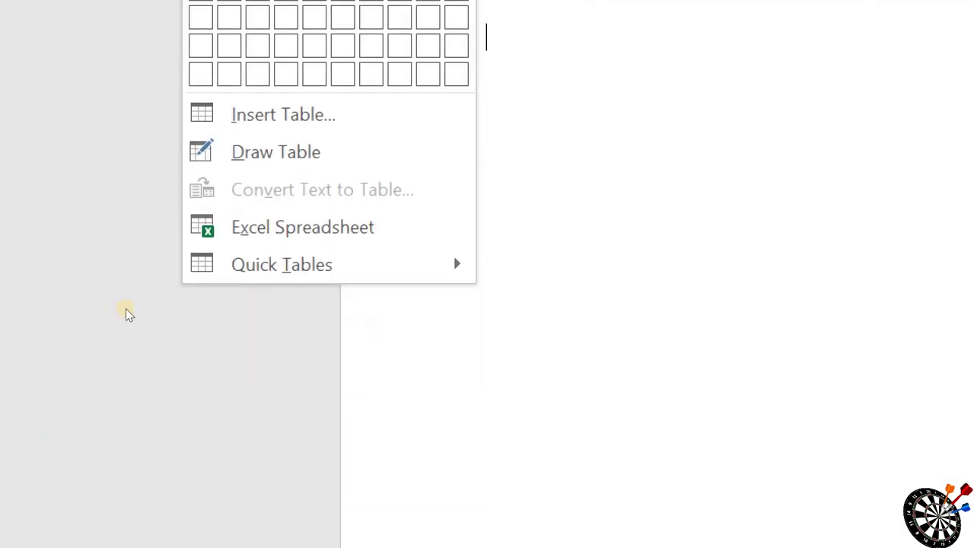
{"action": "mouse_move", "coordinate": [94, 103]}
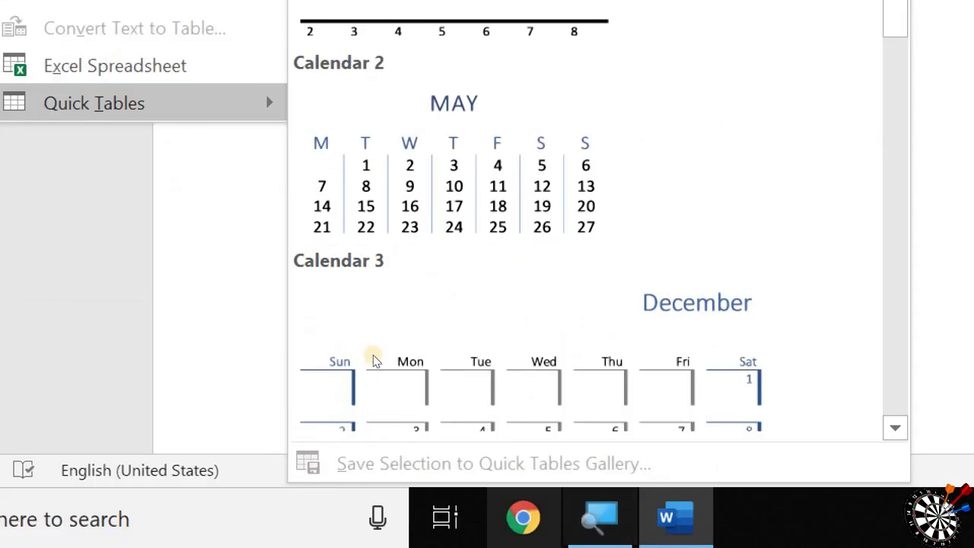
{"action": "left_click", "coordinate": [365, 381]}
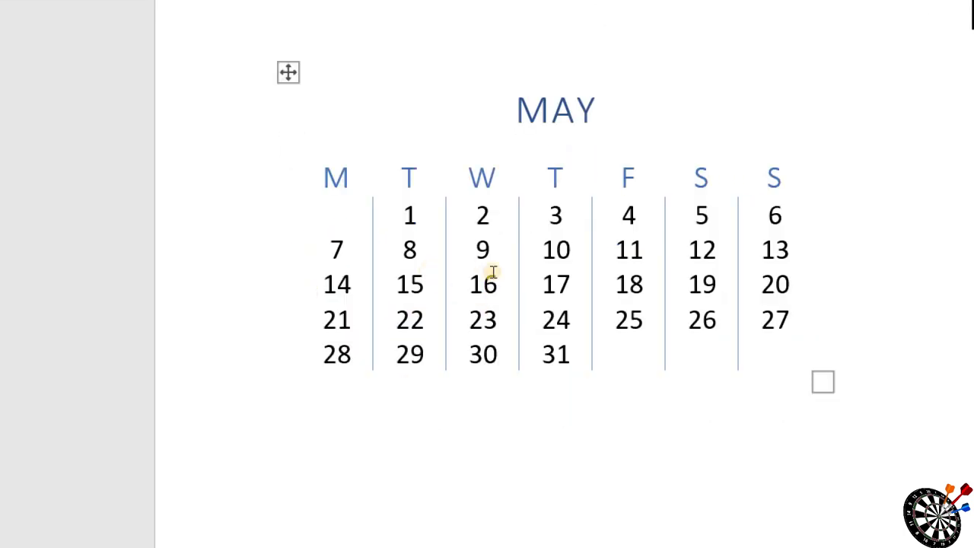
{"action": "key", "text": "ctrl+a"}
Delete the calendar, insert the Tabular List quick table via Alt+N, T, and select it all
{"action": "key", "text": "Delete"}
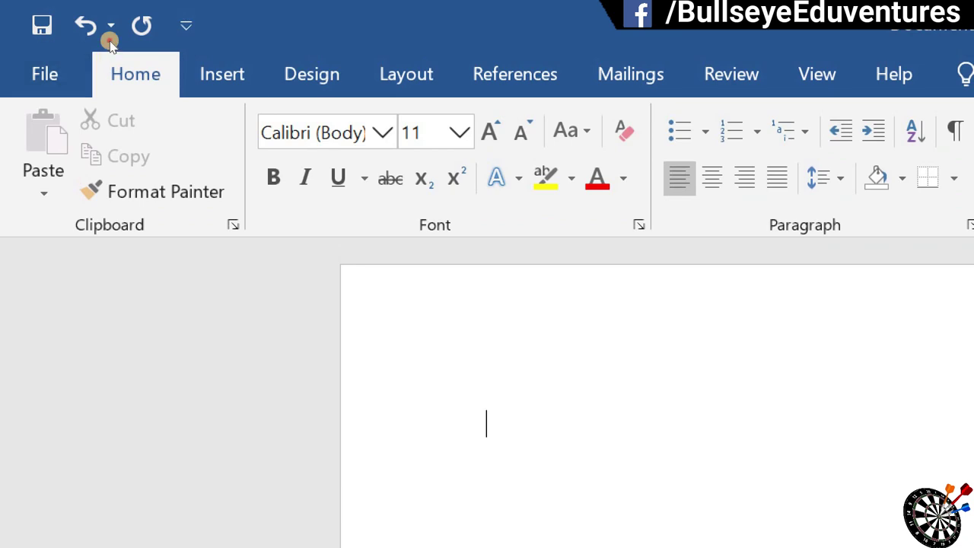
{"action": "key", "text": "alt+n"}
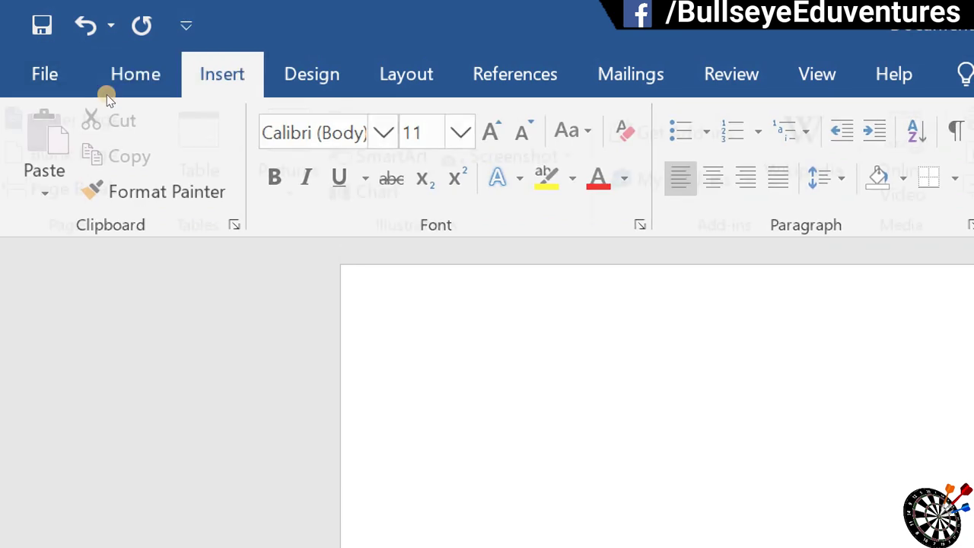
{"action": "key", "text": "t"}
{"action": "key", "text": "t"}
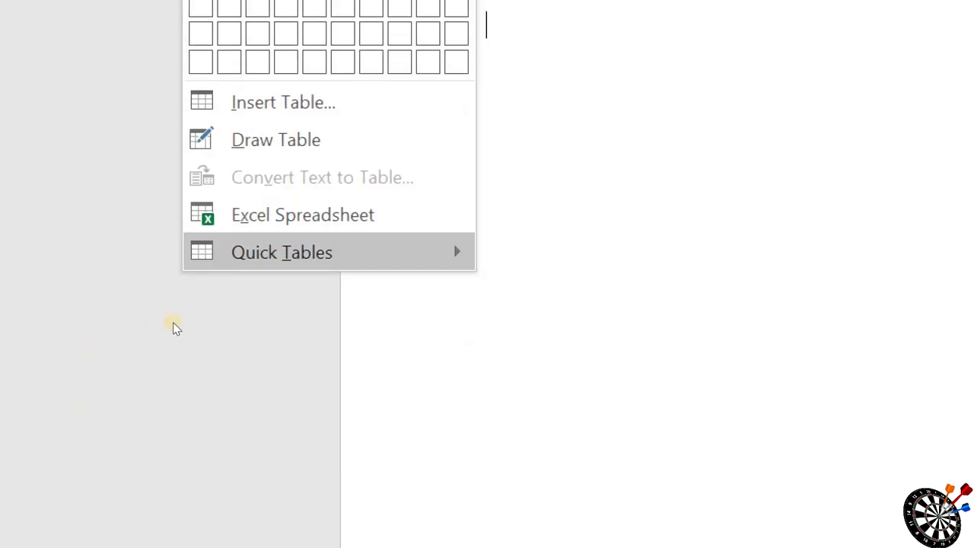
{"action": "key", "text": "Down"}
{"action": "key", "text": "Down"}
{"action": "key", "text": "Down"}
{"action": "key", "text": "Down"}
{"action": "key", "text": "Down"}
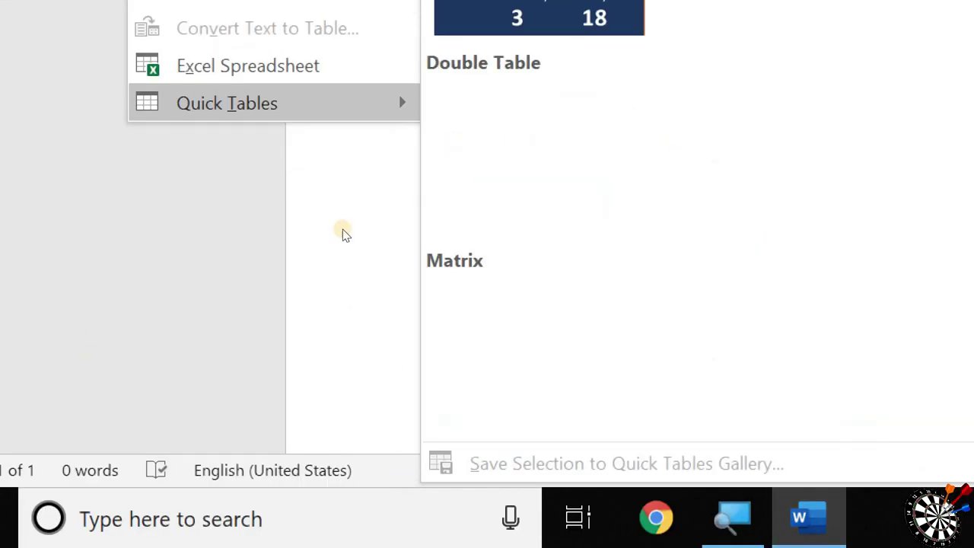
{"action": "key", "text": "Down"}
{"action": "key", "text": "Down"}
{"action": "key", "text": "Down"}
{"action": "key", "text": "Up"}
{"action": "key", "text": "Return"}
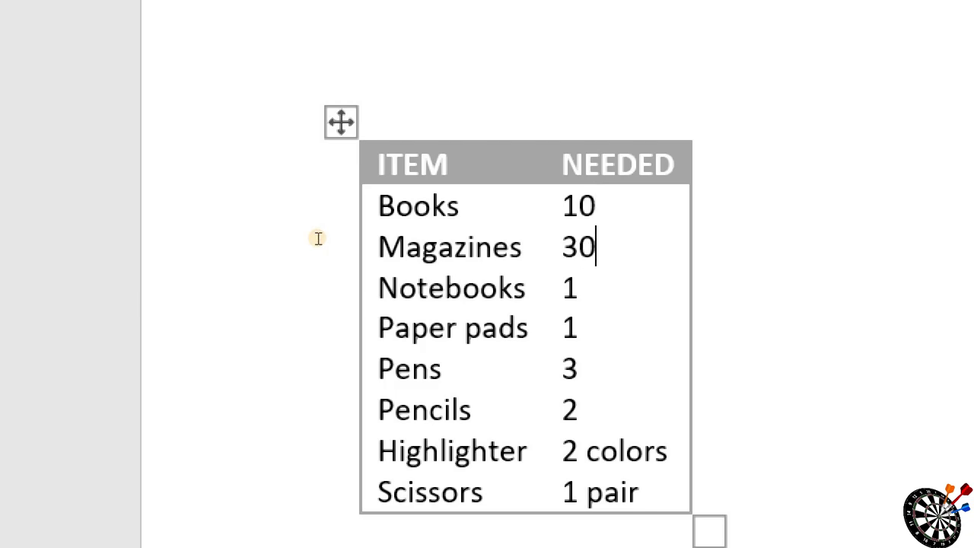
{"action": "key", "text": "ctrl+a"}
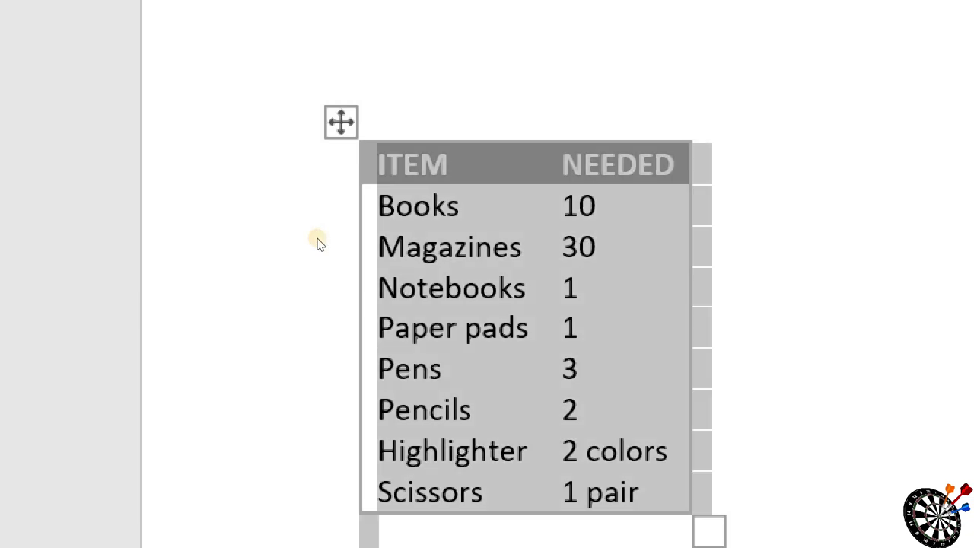
{"action": "key", "text": "Delete"}
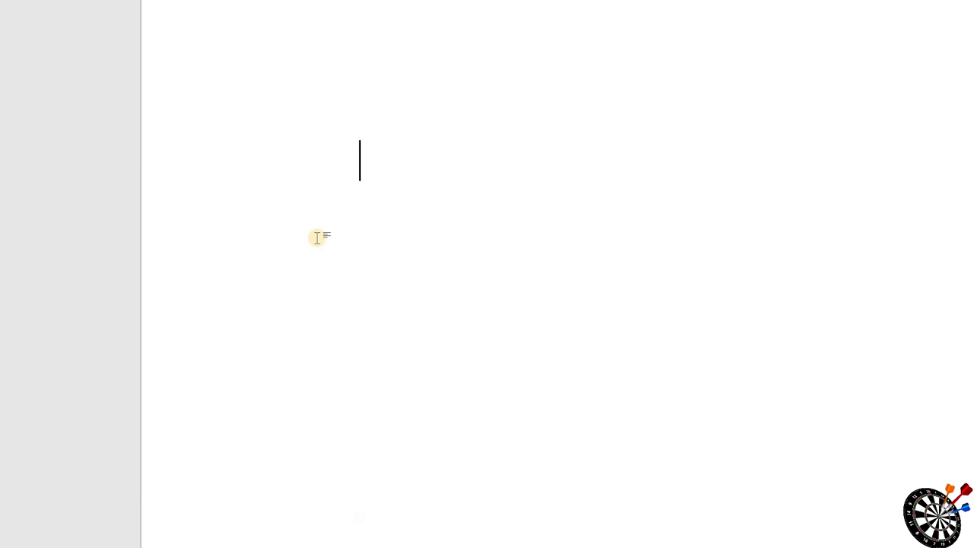